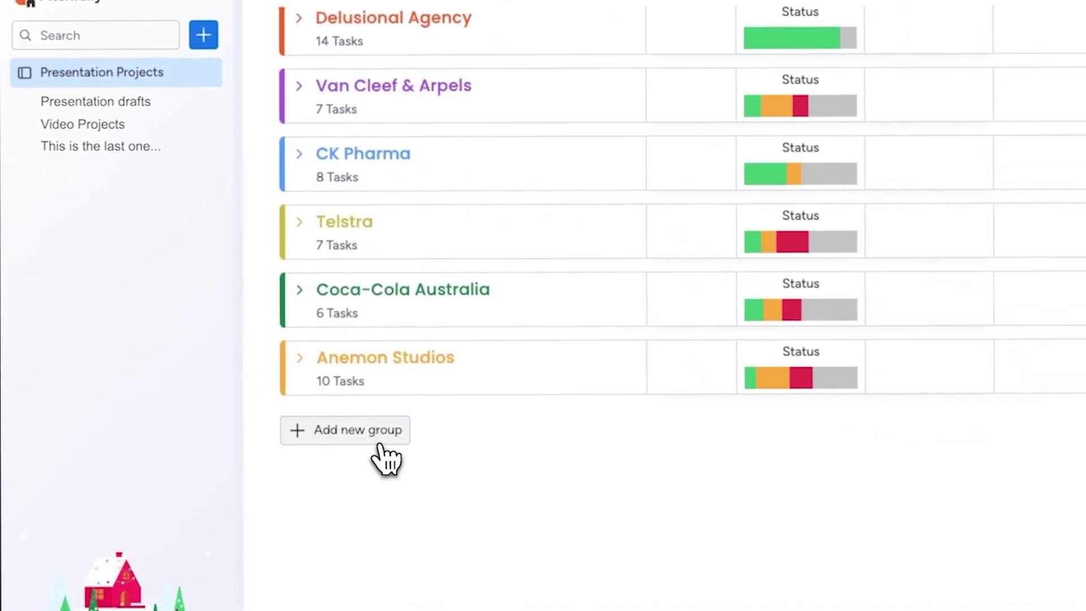
# Add a new group at the bottom of the board and rename it Allsteel.
pyautogui.click(376, 447)
pyautogui.click(366, 412)
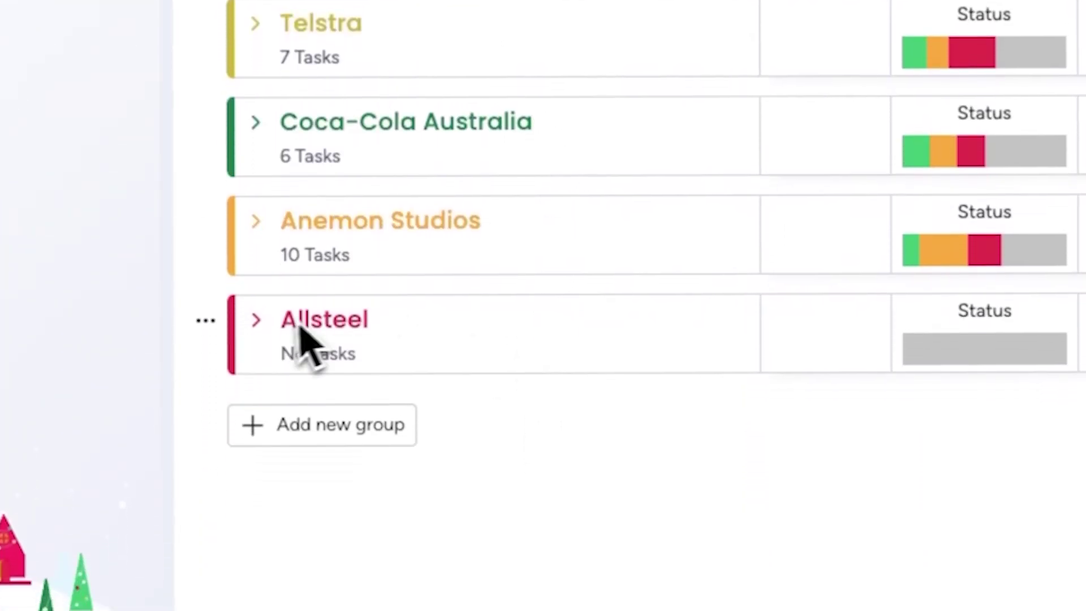
# Add a 'Corporate Template Redesign' task to the Allsteel group, dated 16 Dec.
pyautogui.click(255, 319)
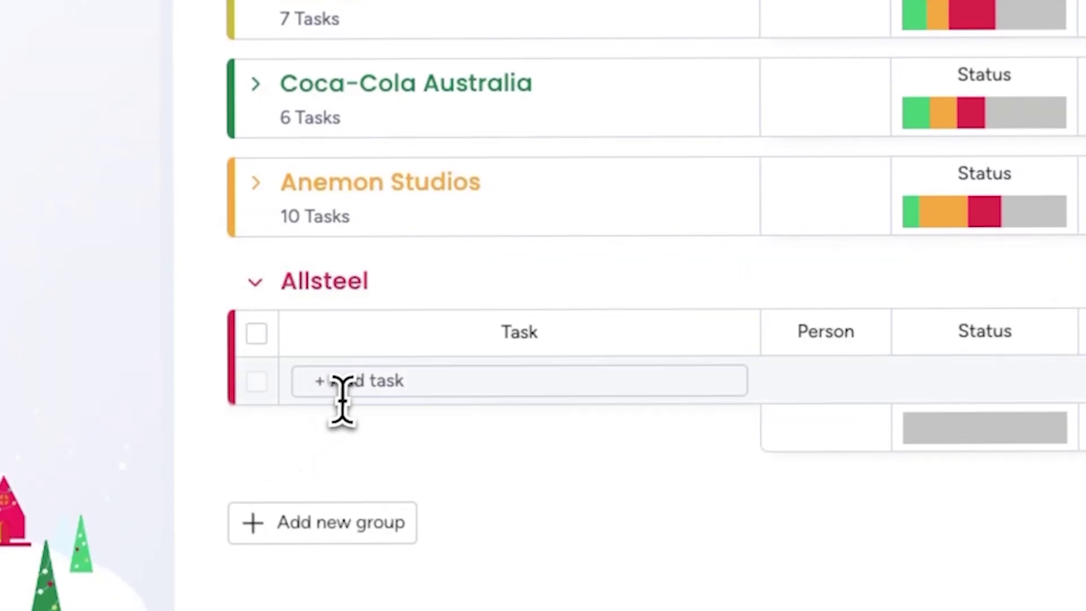
pyautogui.click(362, 380)
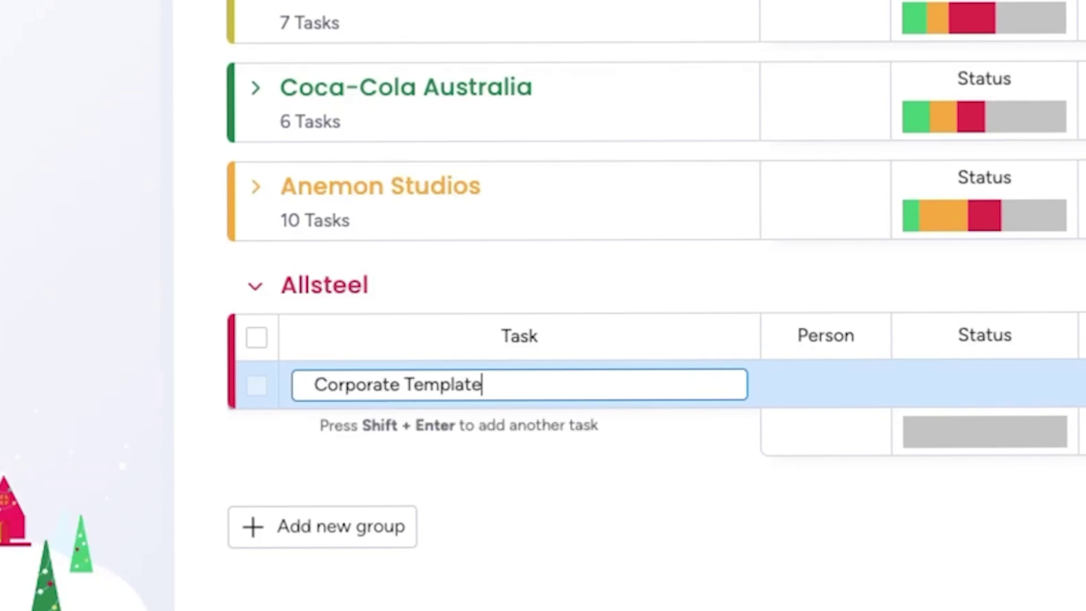
pyautogui.press('Return')
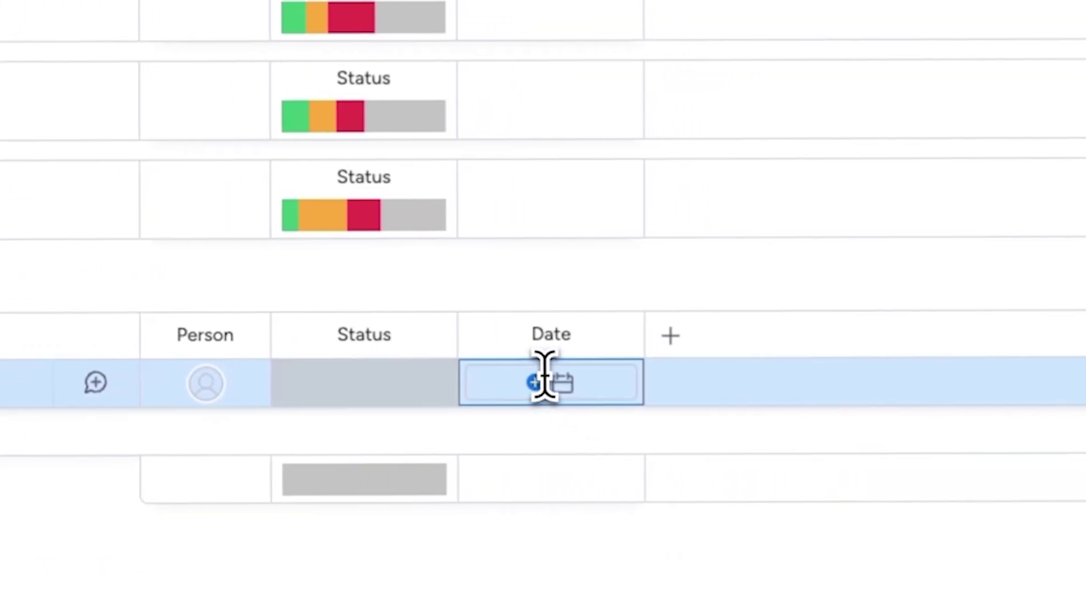
pyautogui.click(560, 382)
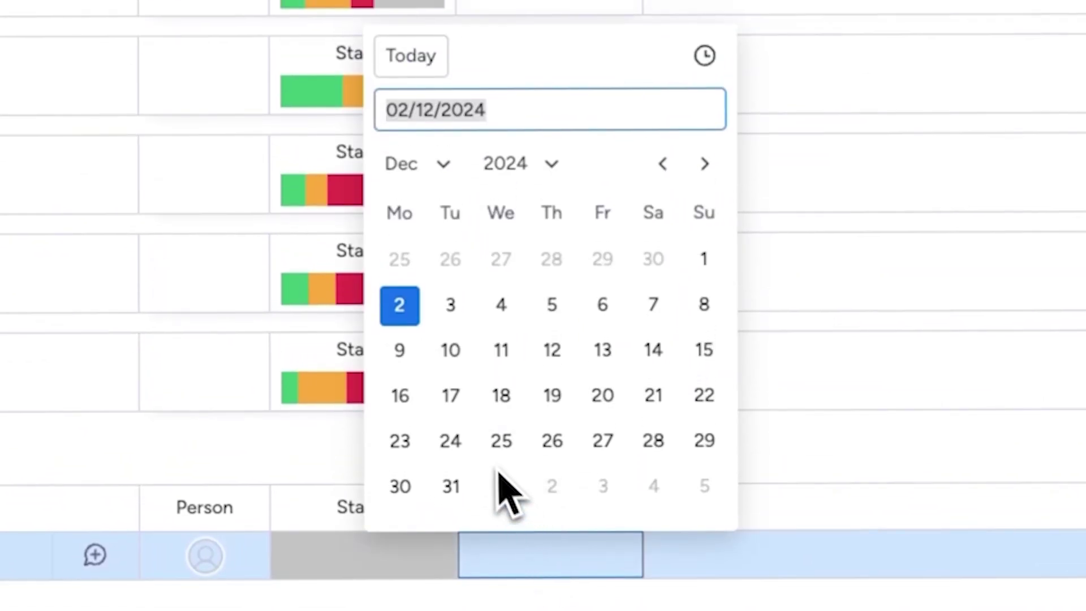
pyautogui.click(413, 403)
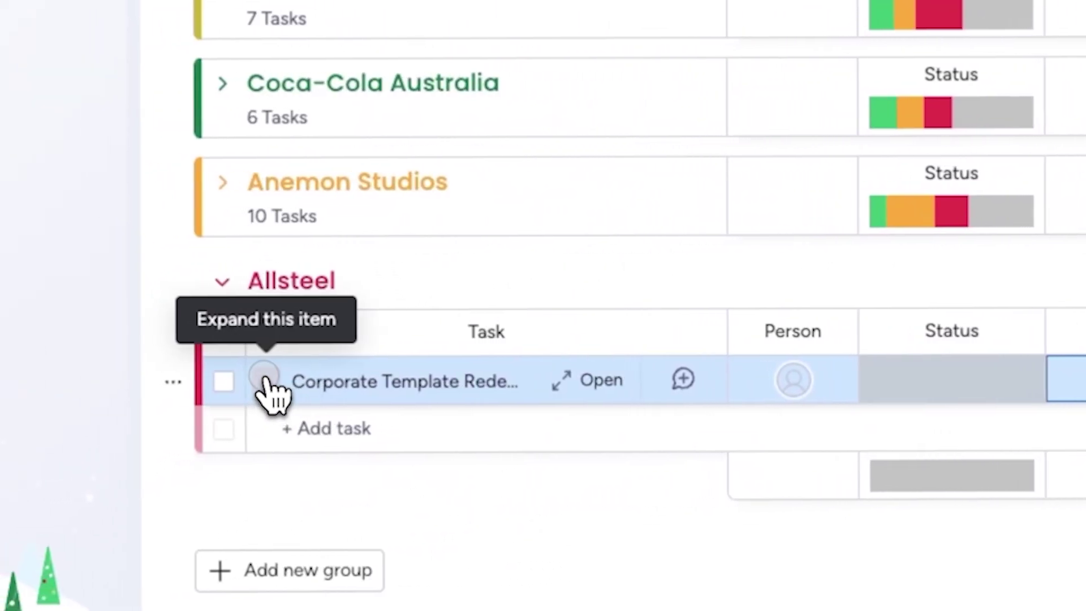
# Add subitems Send the cost estimate, Get the contract signed and Have a briefing meeting.
pyautogui.click(148, 383)
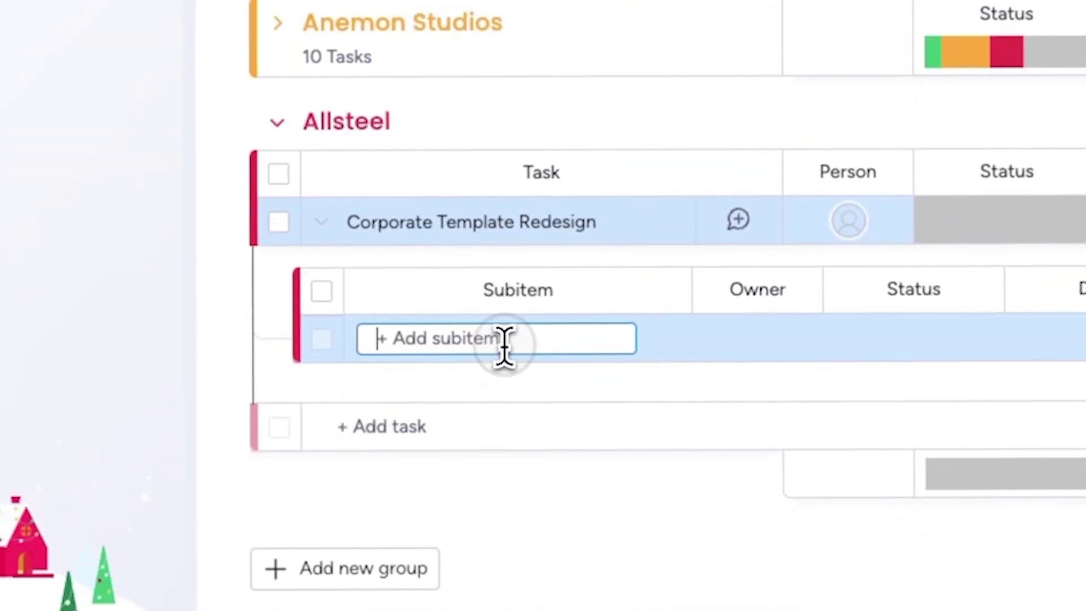
pyautogui.scroll(1, 667, 306)
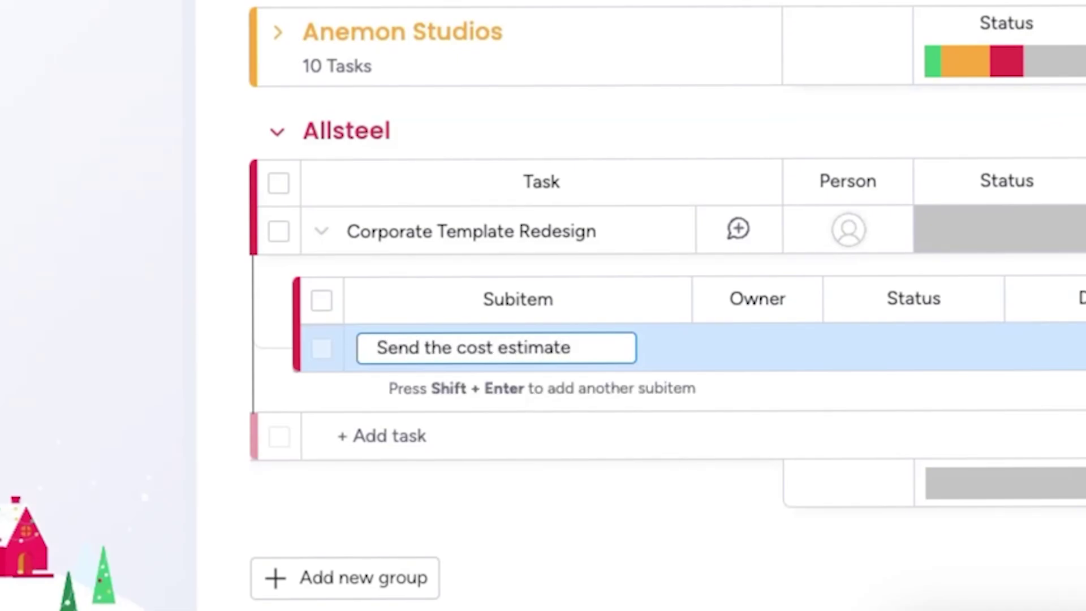
pyautogui.hotkey('shift', 'Return')
pyautogui.write('Get the contract')
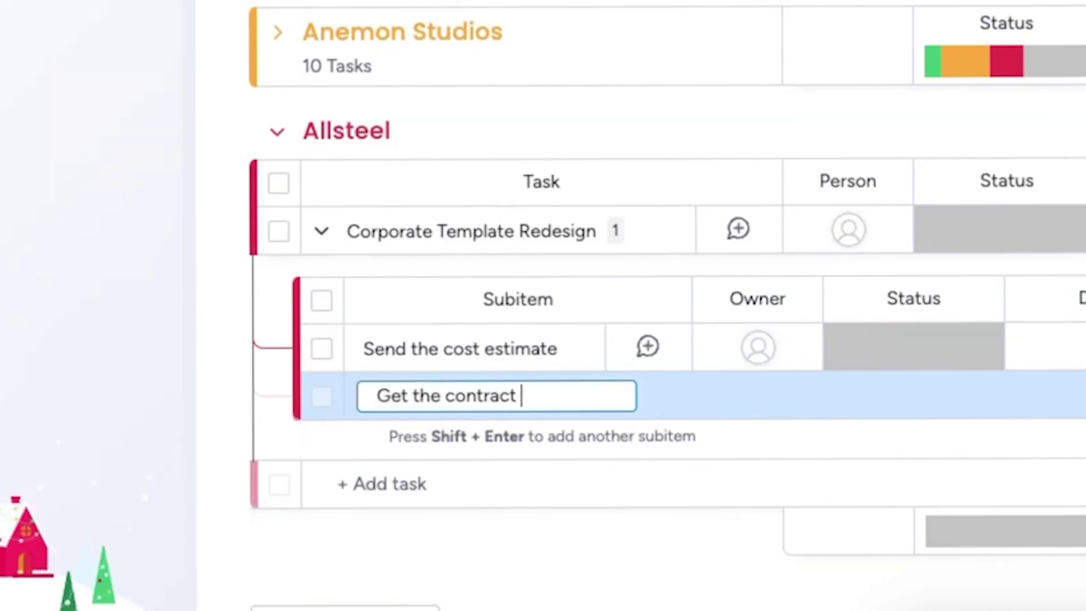
pyautogui.write(' signed')
pyautogui.hotkey('shift', 'Return')
pyautogui.write('Have a briefing meeting')
pyautogui.hotkey('shift', 'Return')
# Add the presentation concept, Complete the Rollout and Send the Invoice subitems.
pyautogui.write('C')
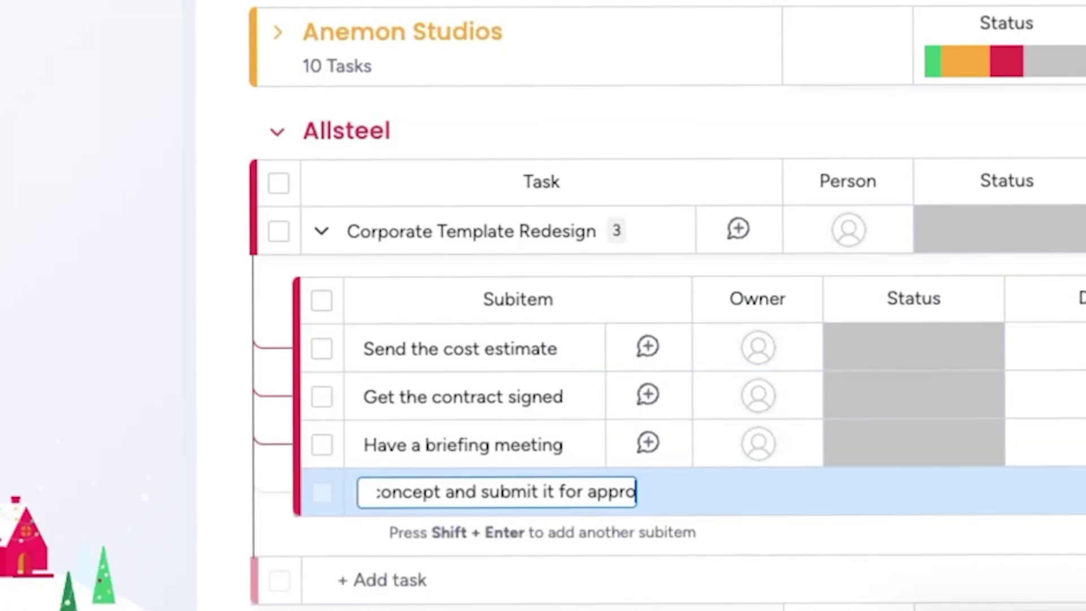
pyautogui.write('val')
pyautogui.hotkey('shift', 'Return')
pyautogui.write('Complete the Rollout')
pyautogui.hotkey('shift', 'Return')
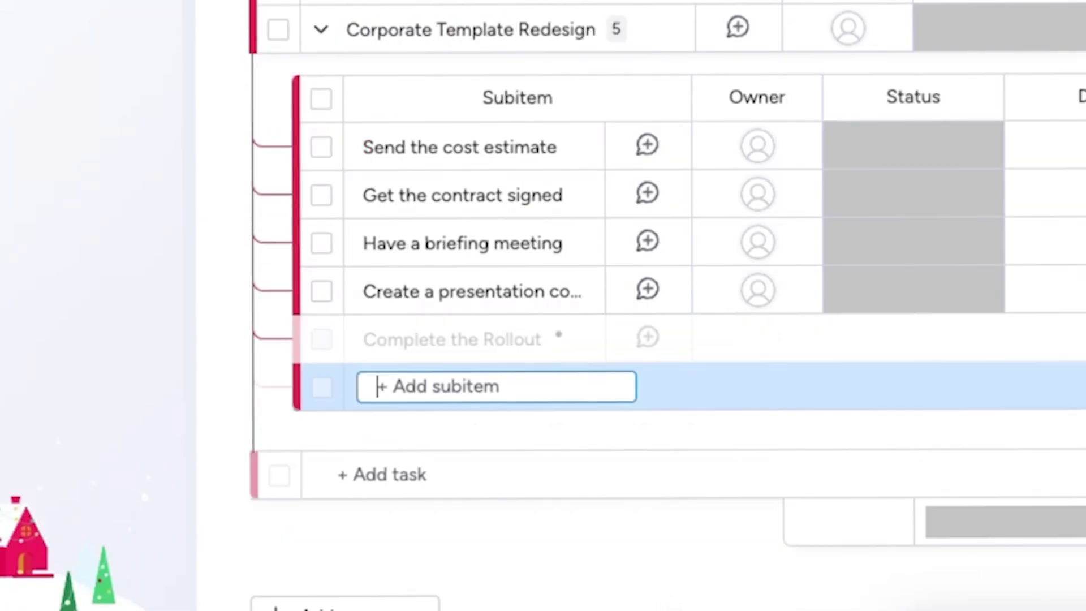
pyautogui.write('Send the Invoice')
pyautogui.hotkey('shift', 'Return')
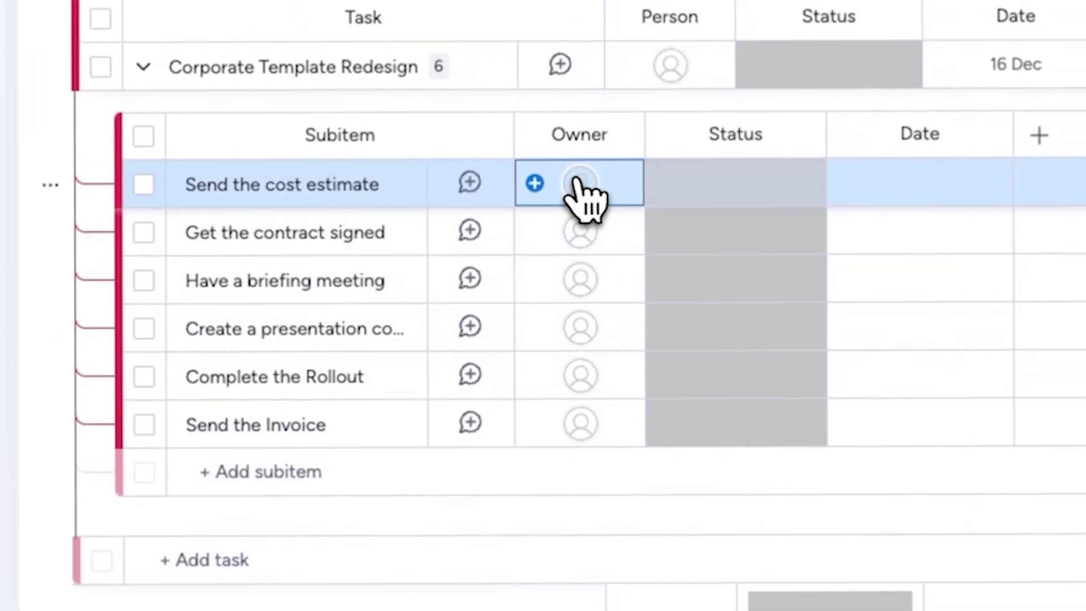
# Invite a new member by e-mail as owner of Send the cost estimate.
pyautogui.click(551, 180)
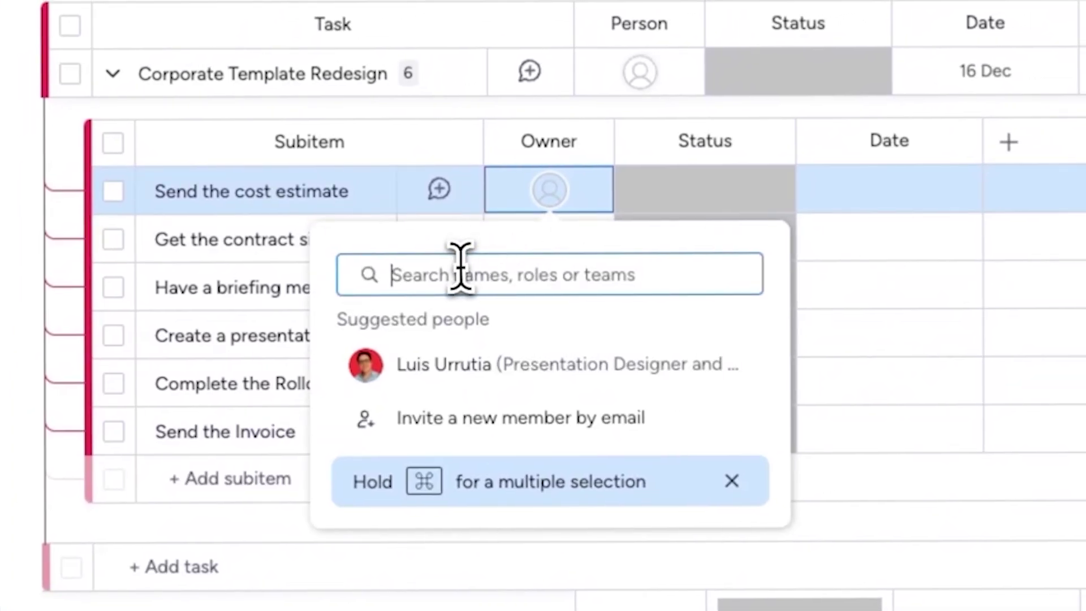
pyautogui.click(426, 399)
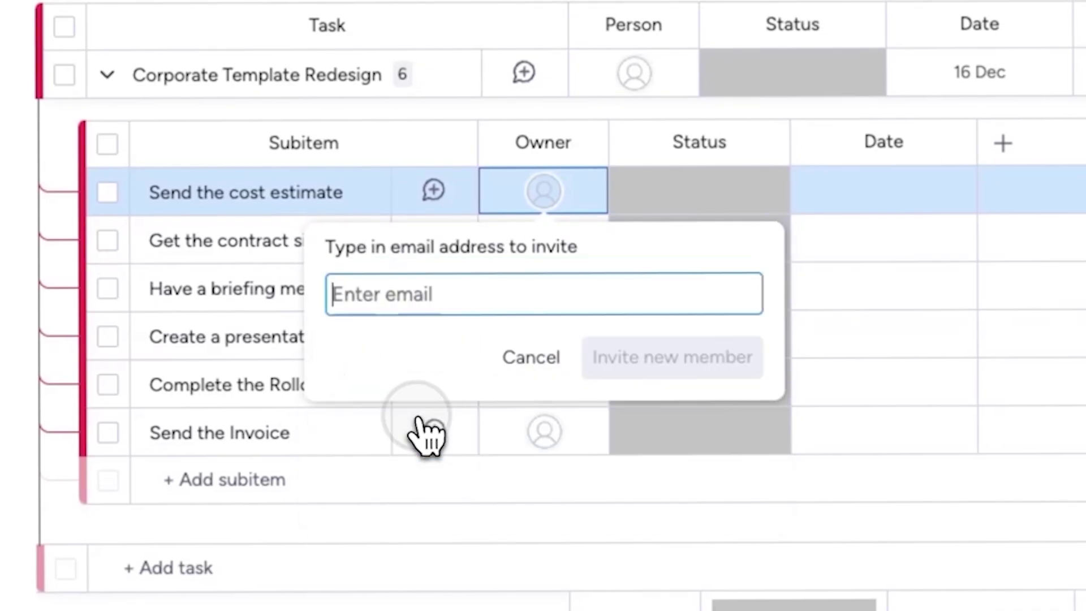
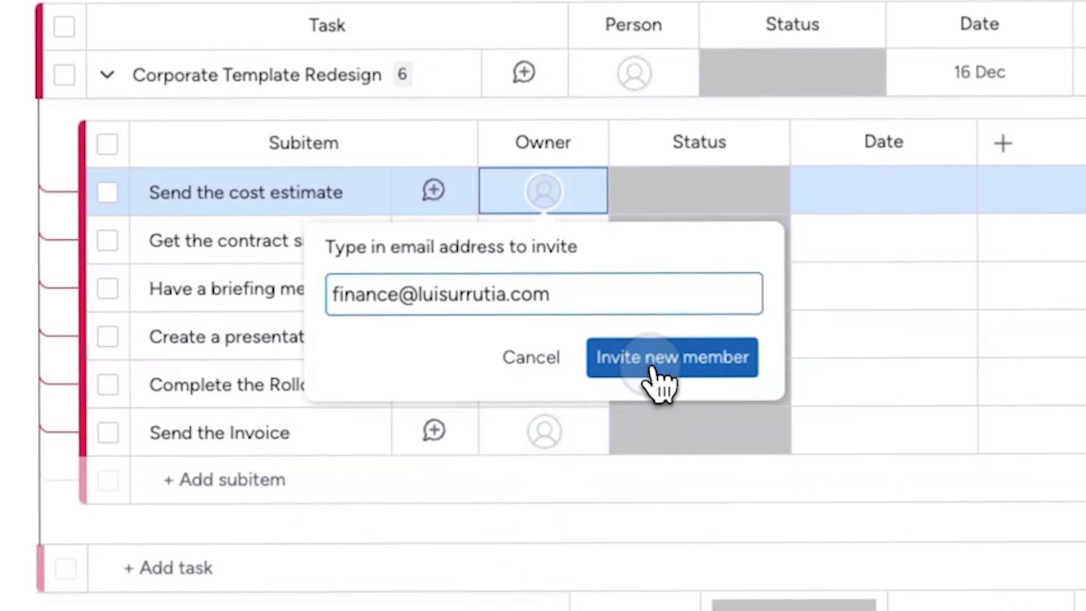
pyautogui.click(659, 385)
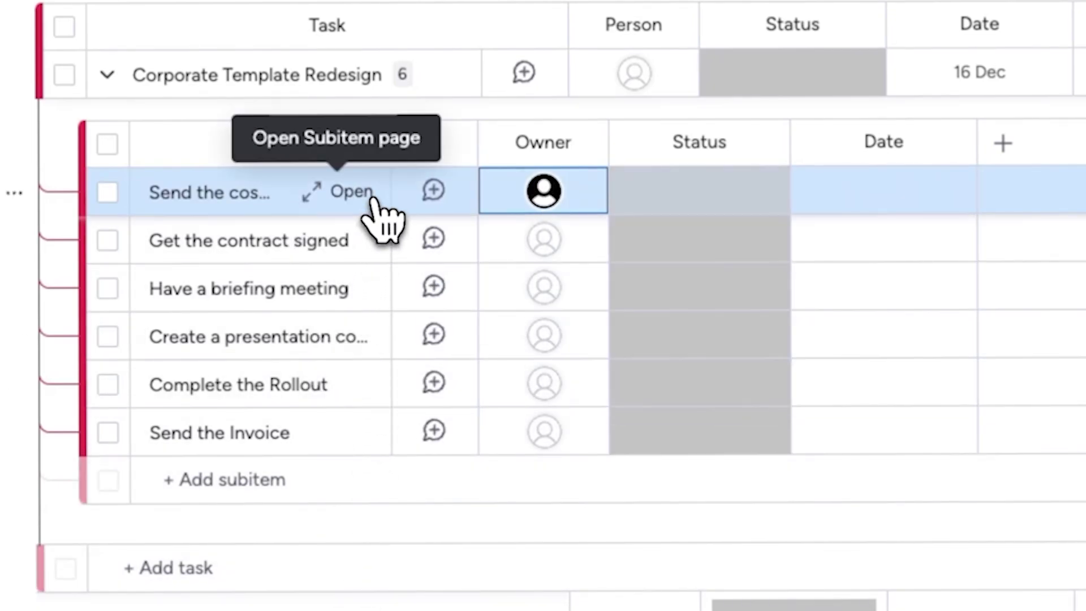
# Post the portfolio reminder update on the Send the cost estimate subitem.
pyautogui.click(371, 197)
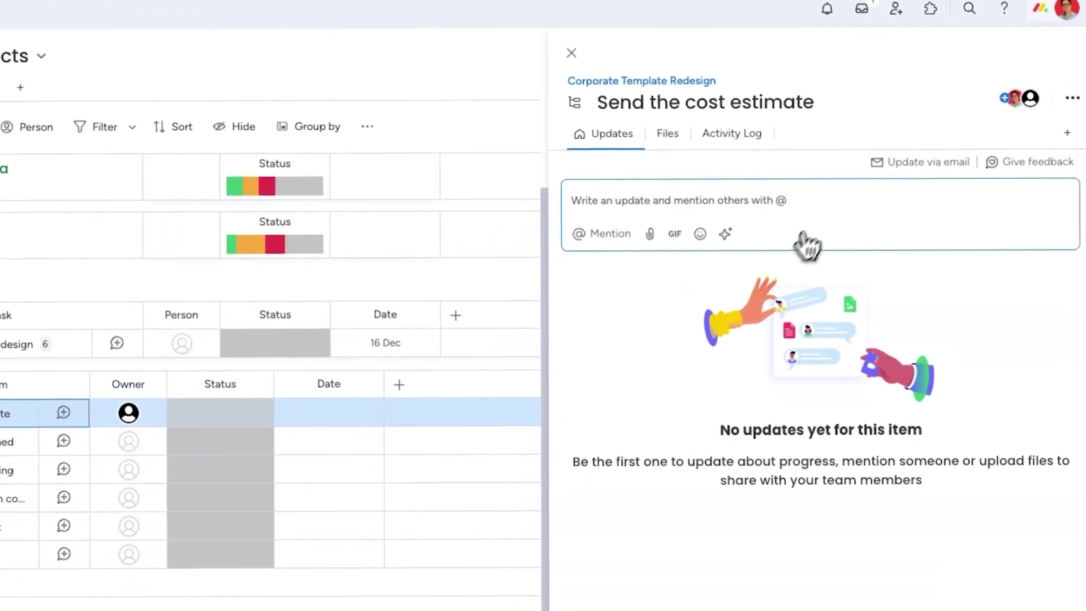
pyautogui.click(673, 200)
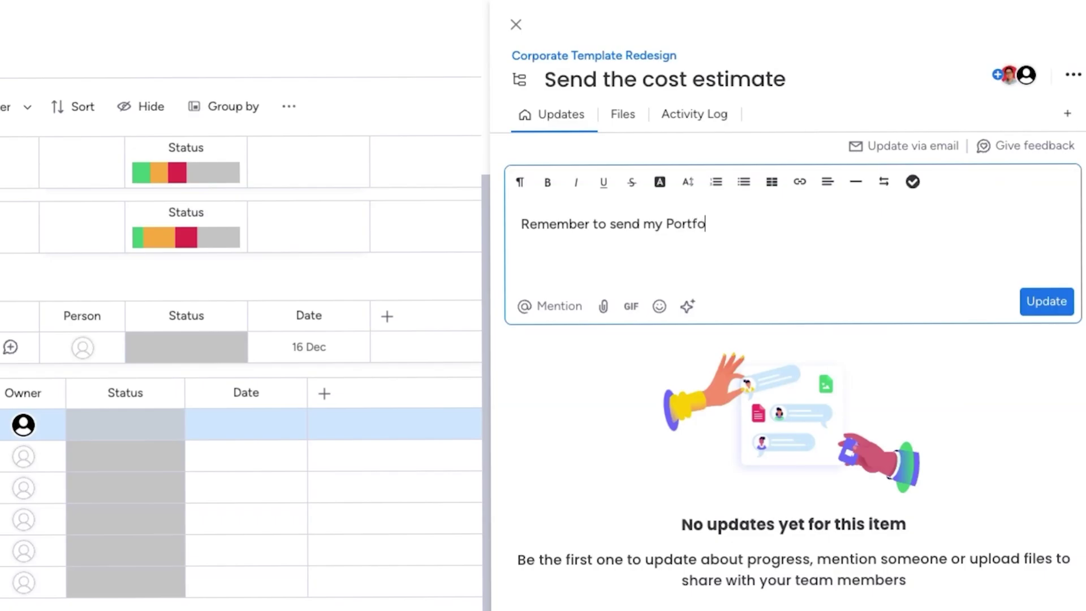
pyautogui.click(1046, 310)
# Attach LU_Portfolio2024_prof.pdf to the subitem's files.
pyautogui.click(614, 119)
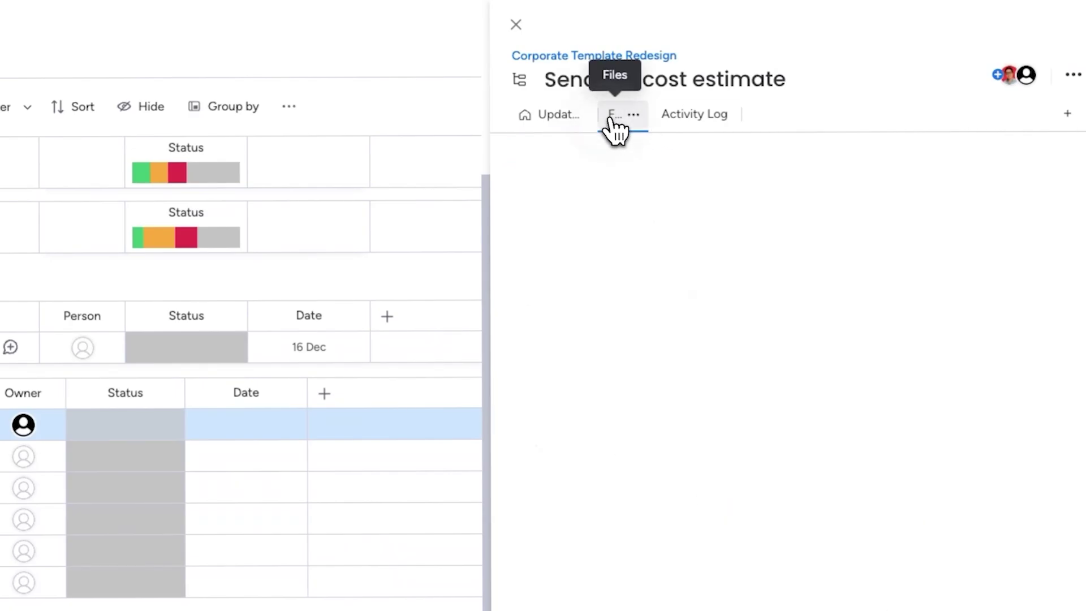
pyautogui.click(568, 175)
pyautogui.click(497, 243)
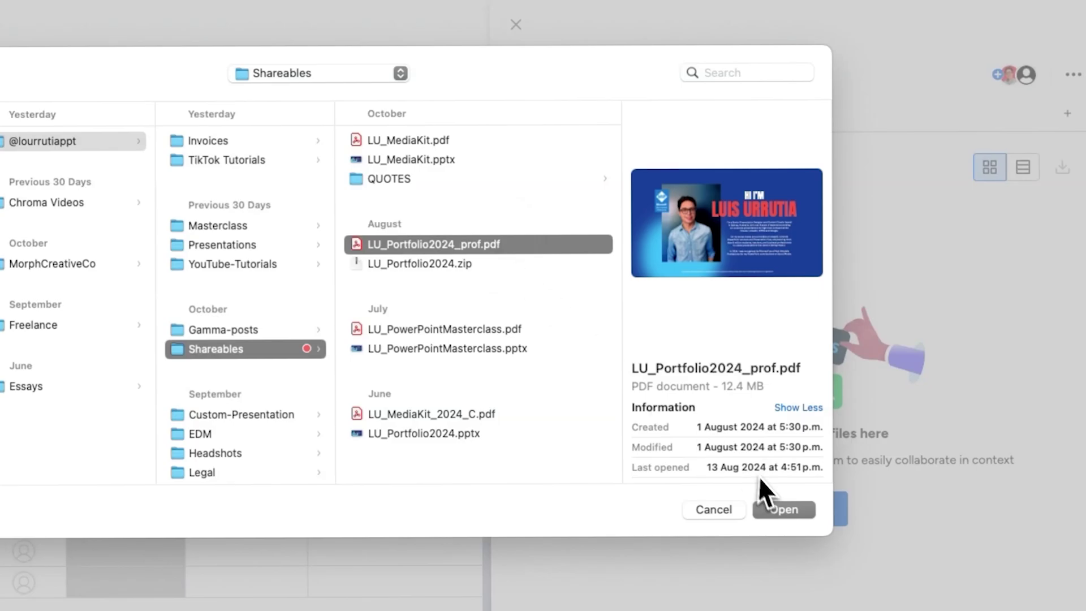
pyautogui.click(785, 510)
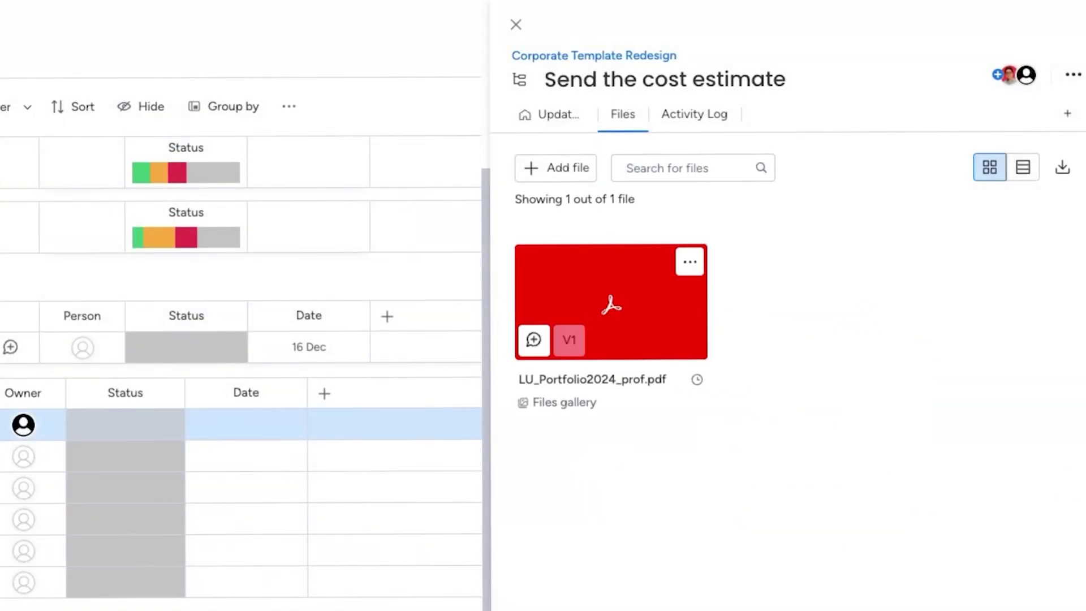
# Set the subitem statuses to Working on it, Stuck, Done and Stuck on the board.
pyautogui.click(515, 25)
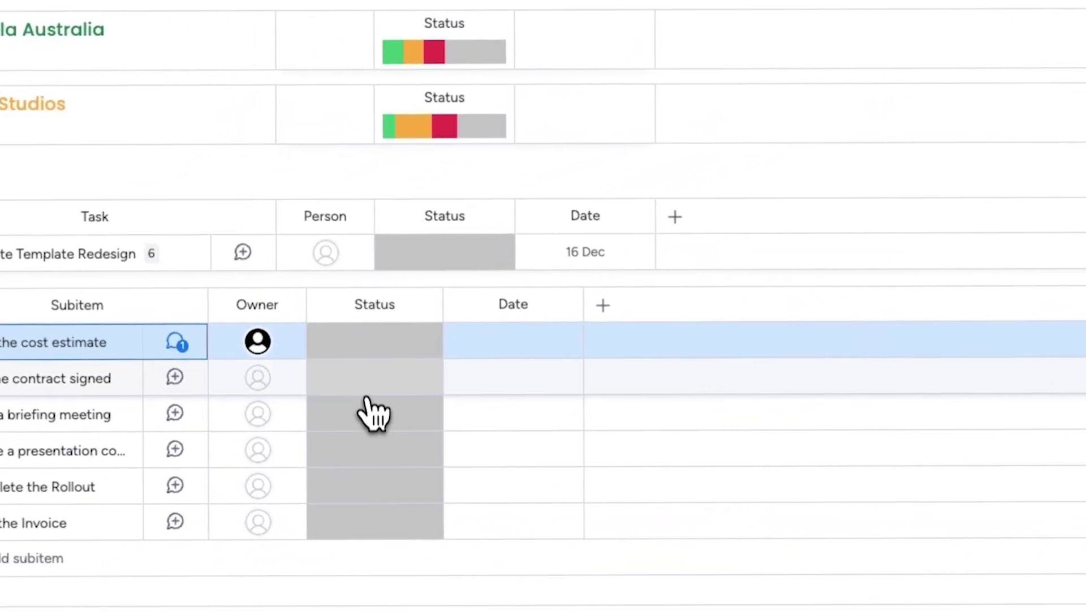
pyautogui.click(507, 339)
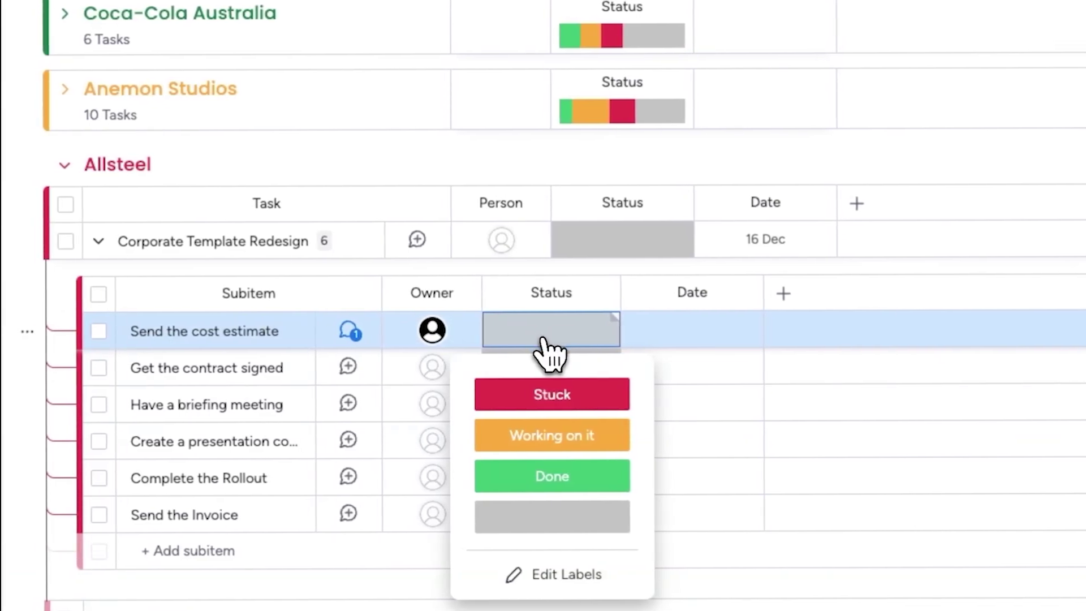
pyautogui.click(545, 445)
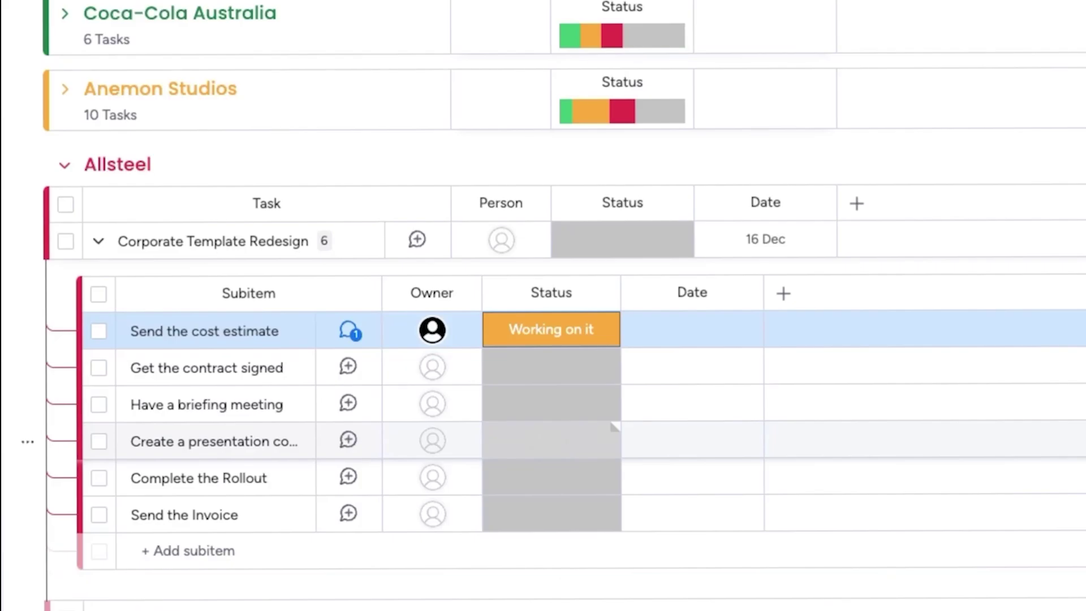
pyautogui.click(572, 368)
pyautogui.click(572, 432)
pyautogui.click(567, 405)
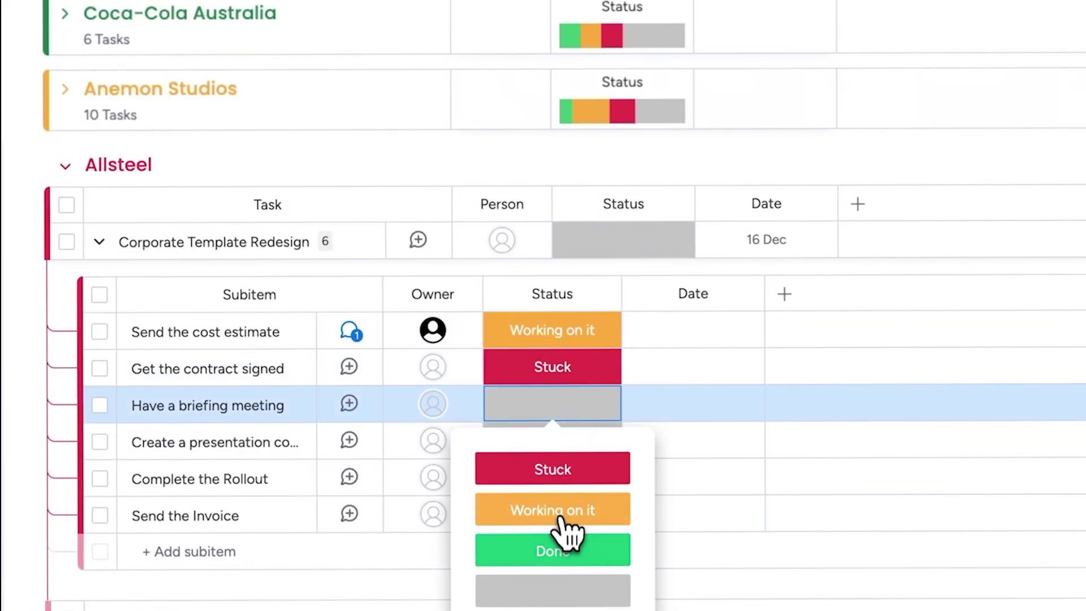
pyautogui.click(562, 549)
pyautogui.click(563, 440)
pyautogui.click(559, 541)
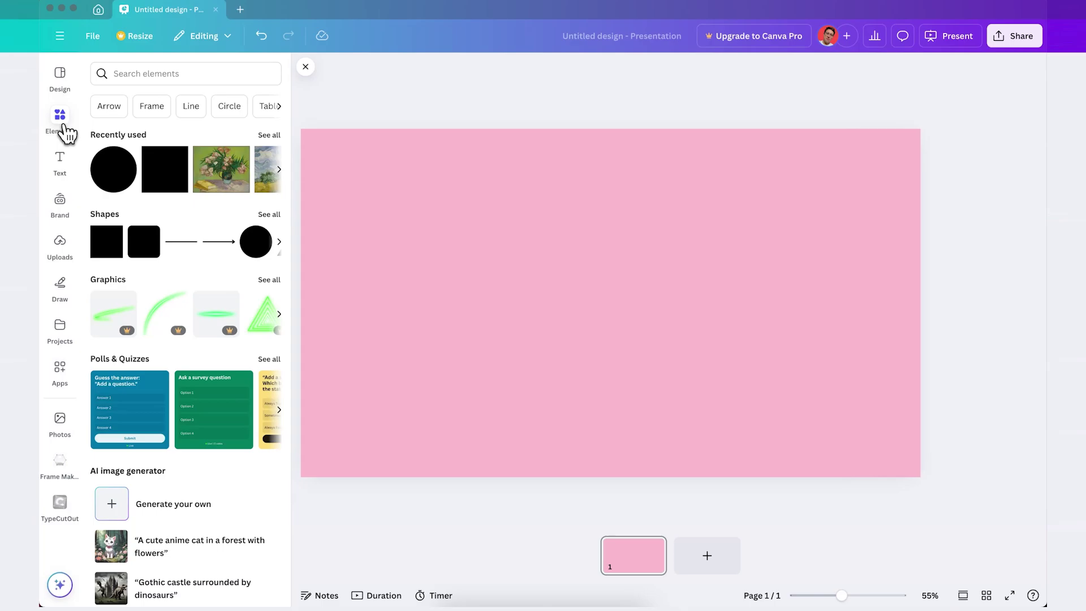
# Add a circle, recolour it pink #FF91B1 and enlarge it to about 449 × 449.
pyautogui.click(105, 169)
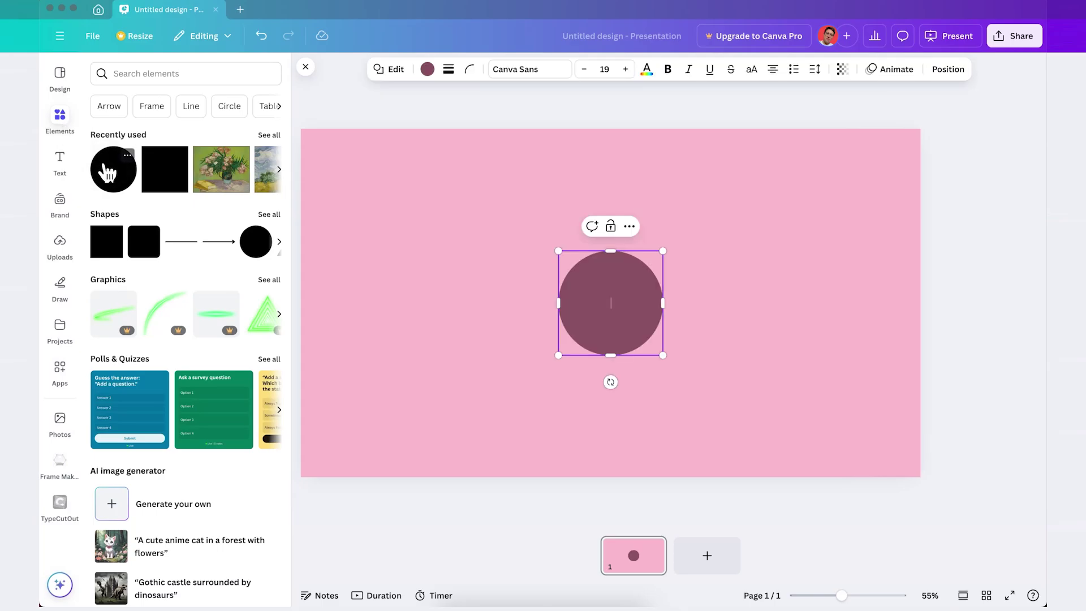
pyautogui.click(428, 72)
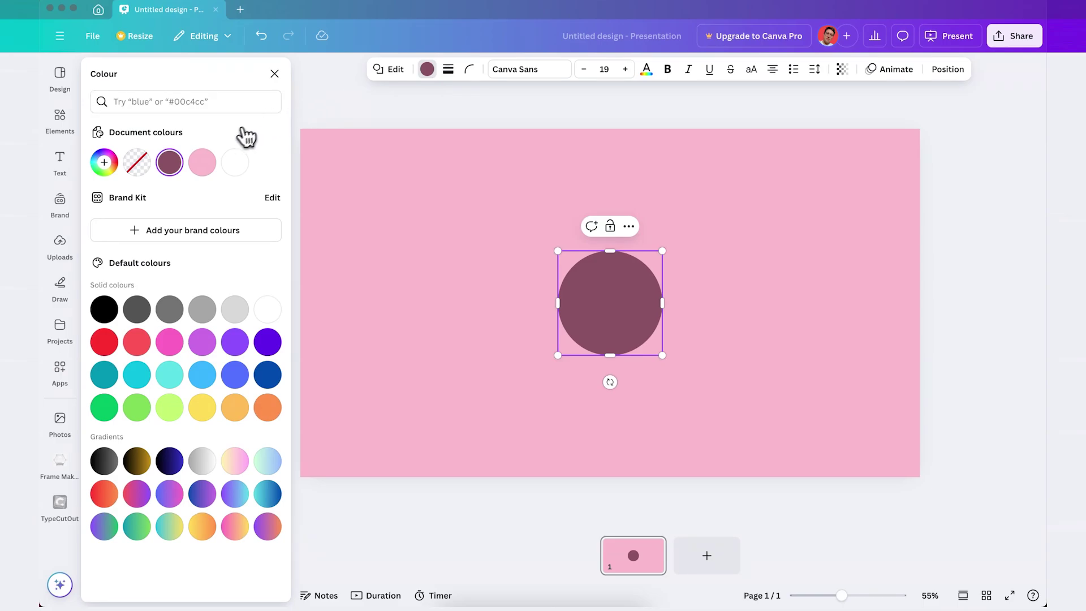
pyautogui.click(201, 164)
pyautogui.click(203, 165)
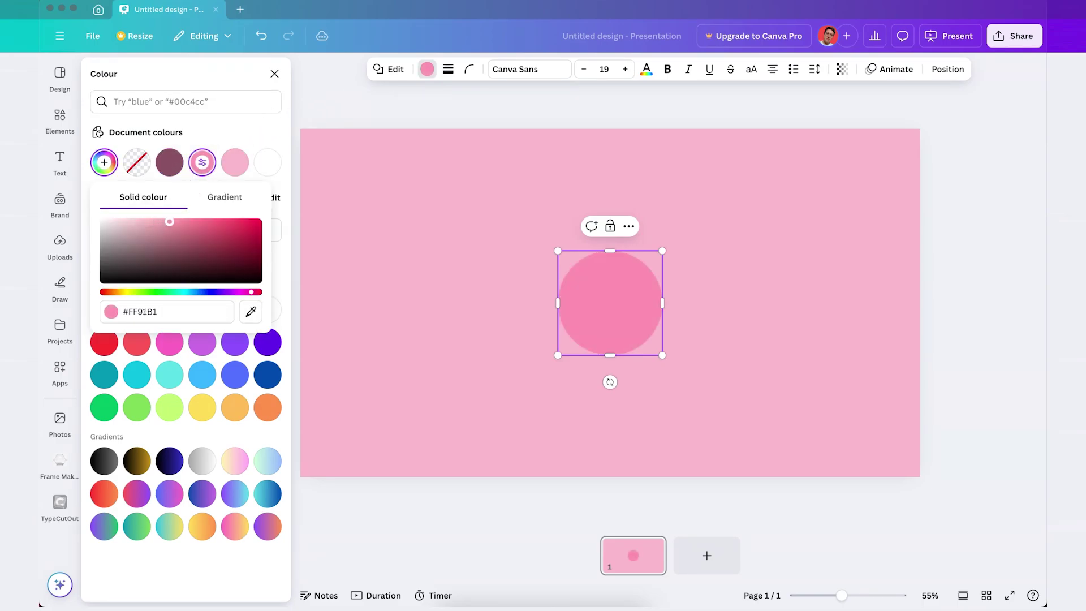
pyautogui.click(427, 69)
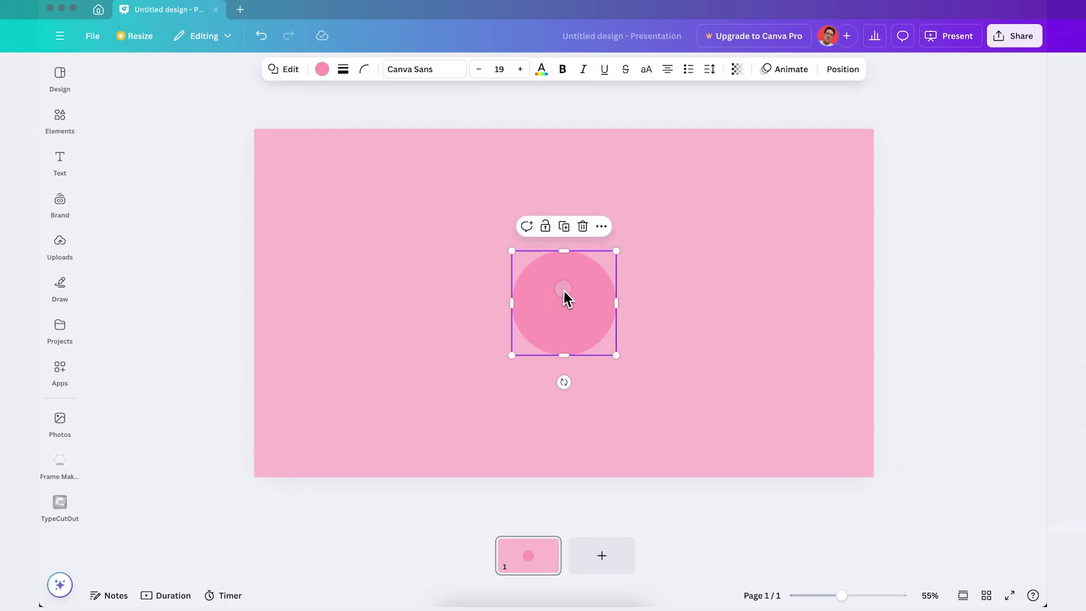
pyautogui.moveTo(616, 252); pyautogui.dragTo(649, 229)
pyautogui.click(1006, 340)
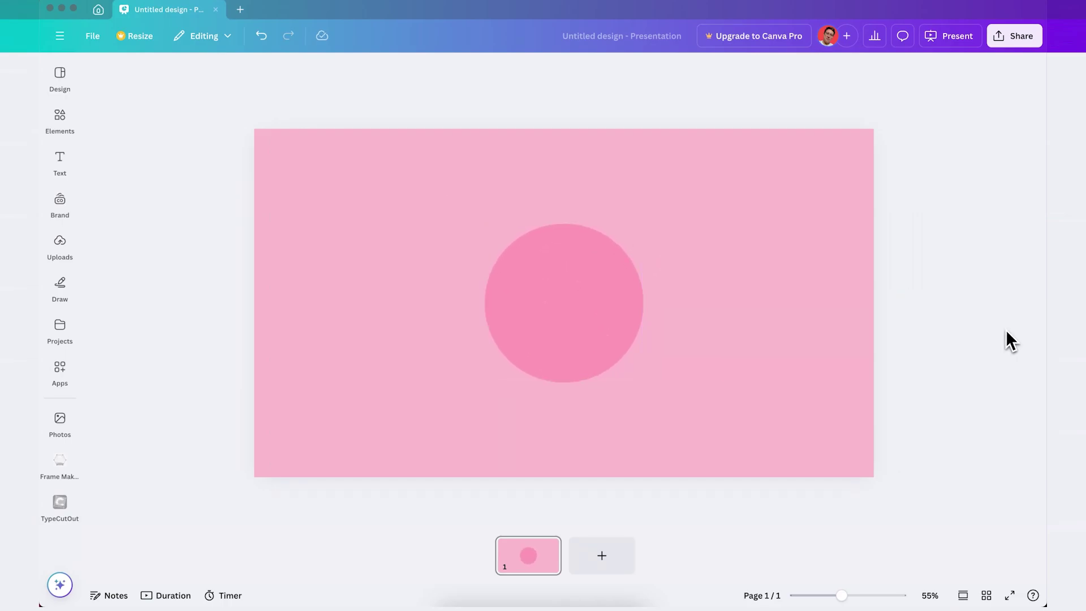
# Paste, shrink and position the Santa and gingerbread cookies around the circle.
pyautogui.hotkey('ctrl', 'v')
pyautogui.moveTo(540, 399); pyautogui.dragTo(632, 335)
pyautogui.moveTo(766, 193); pyautogui.dragTo(684, 247)
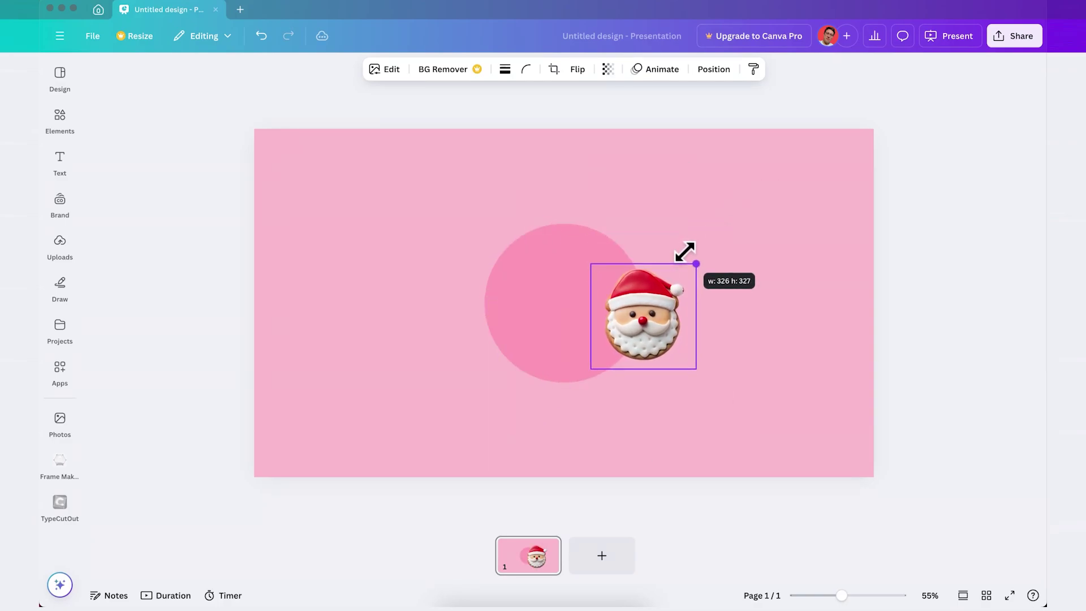
pyautogui.moveTo(656, 310); pyautogui.dragTo(639, 296)
pyautogui.hotkey('ctrl', 'v')
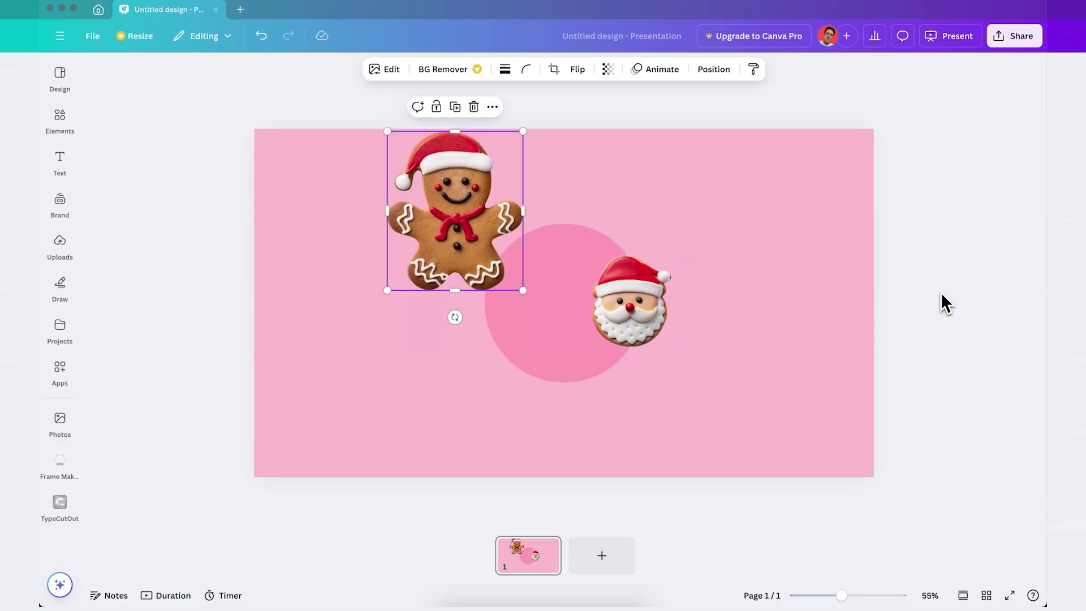
pyautogui.moveTo(490, 253); pyautogui.dragTo(480, 312)
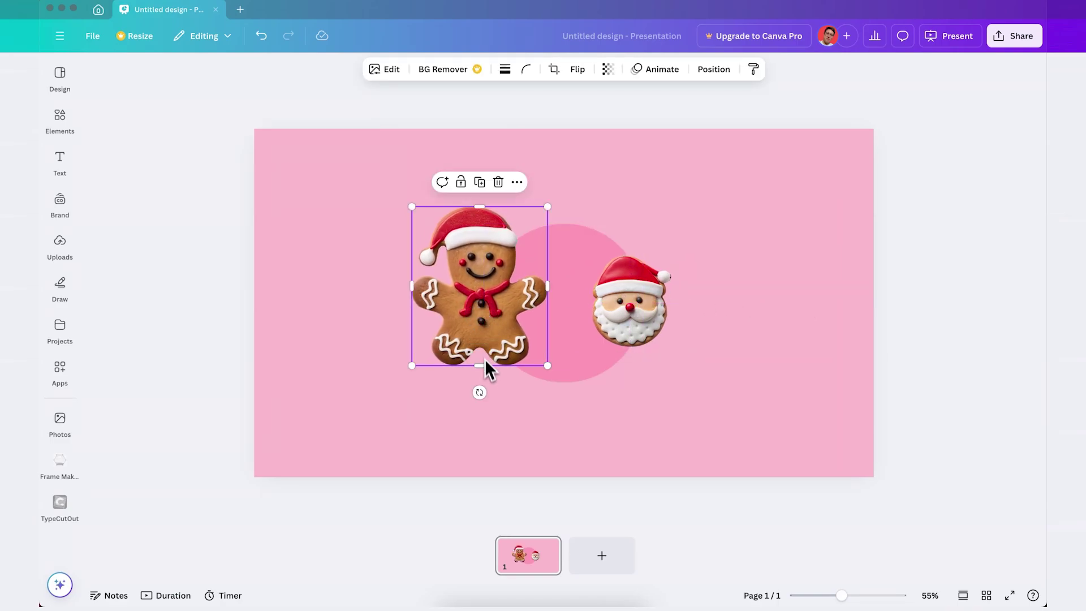
pyautogui.moveTo(479, 394); pyautogui.dragTo(563, 287)
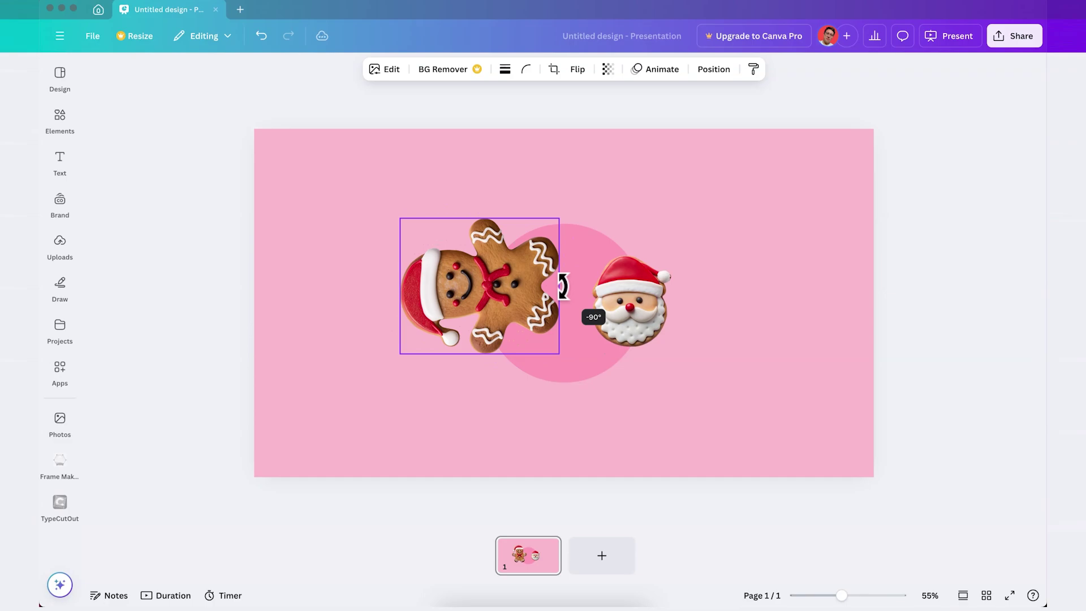
pyautogui.moveTo(400, 356); pyautogui.dragTo(561, 240)
# Paste the Christmas-tree cookie, rotate and shrink it, and place it left of the circle.
pyautogui.hotkey('ctrl', 'v')
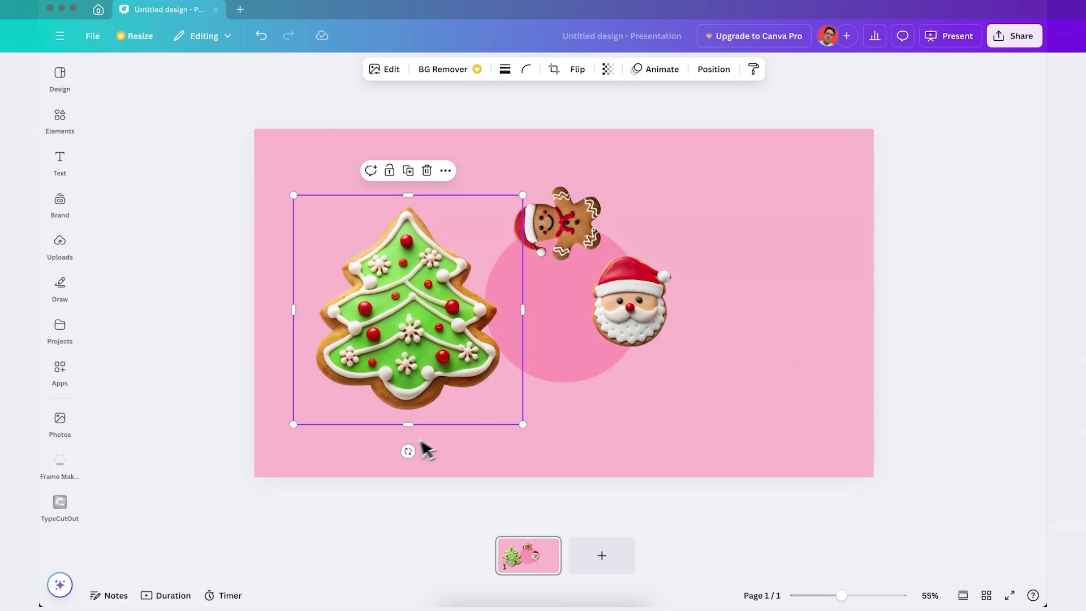
pyautogui.moveTo(411, 452); pyautogui.dragTo(403, 212)
pyautogui.moveTo(293, 425); pyautogui.dragTo(408, 298)
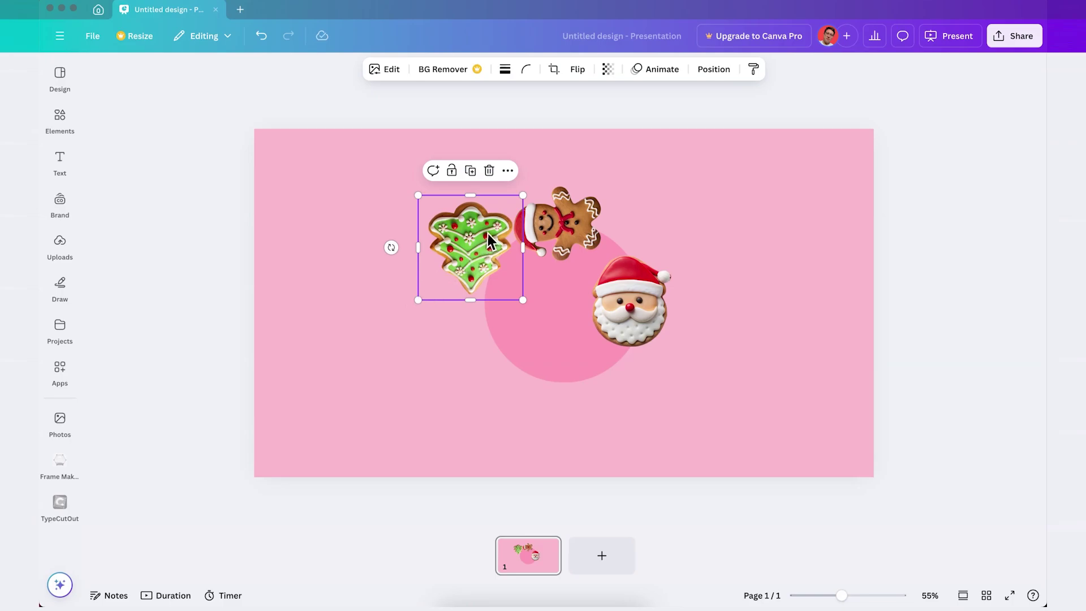
pyautogui.moveTo(490, 240); pyautogui.dragTo(652, 279)
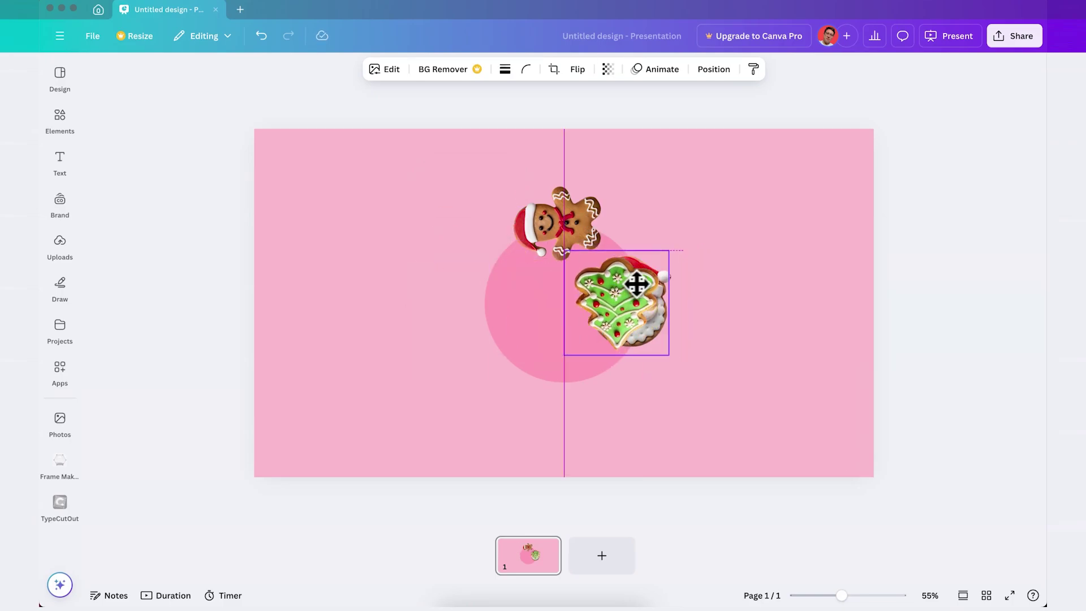
pyautogui.moveTo(637, 284); pyautogui.dragTo(503, 287)
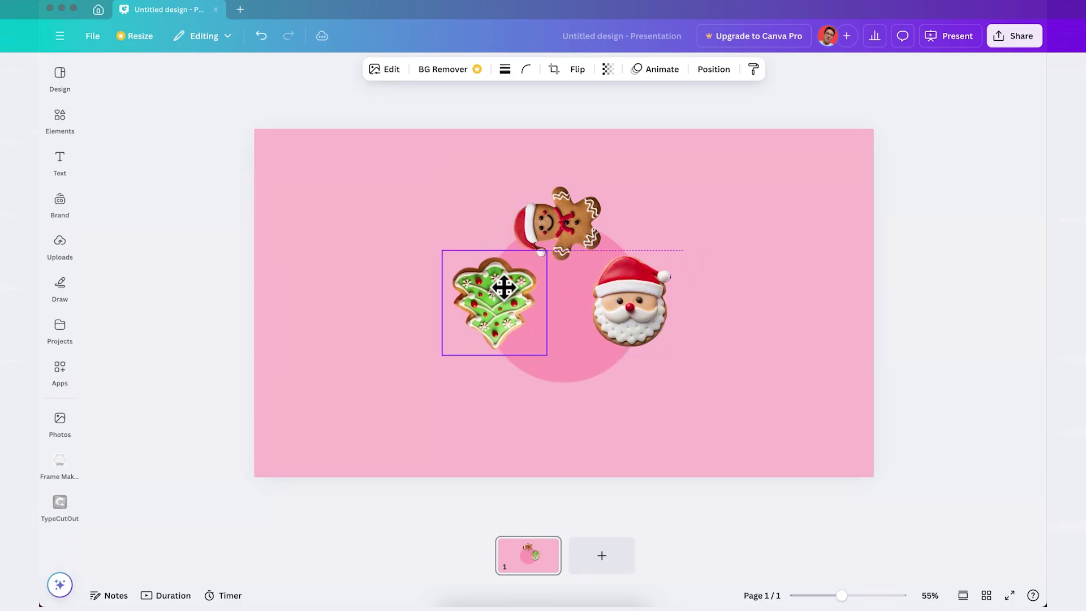
pyautogui.click(904, 264)
# Add the rotated, shrunken snowflake cookie below the circle and select all the elements.
pyautogui.hotkey('ctrl', 'v')
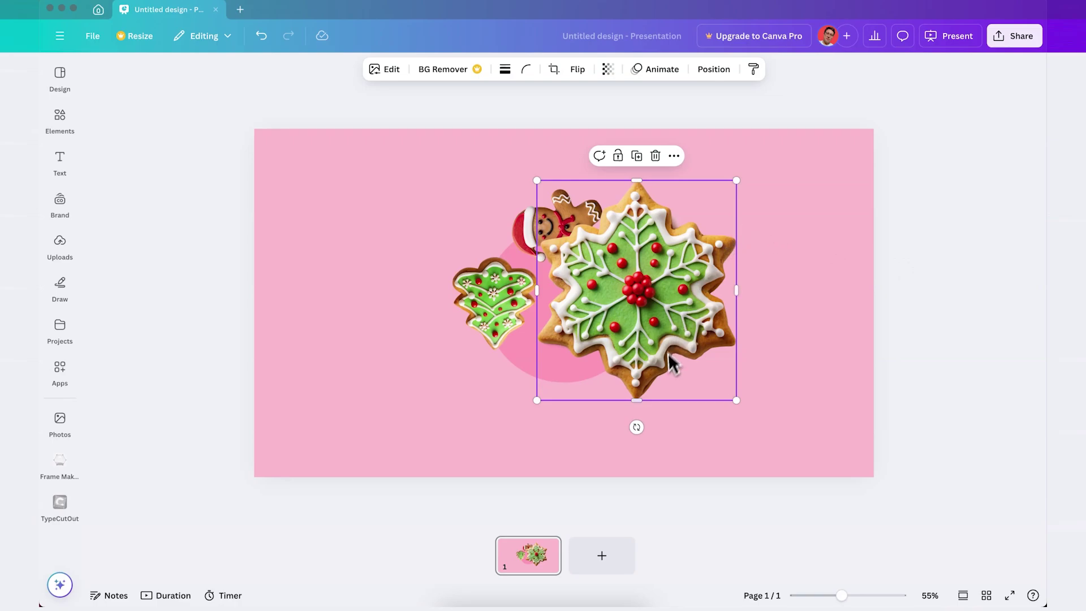
pyautogui.moveTo(637, 427); pyautogui.dragTo(497, 289)
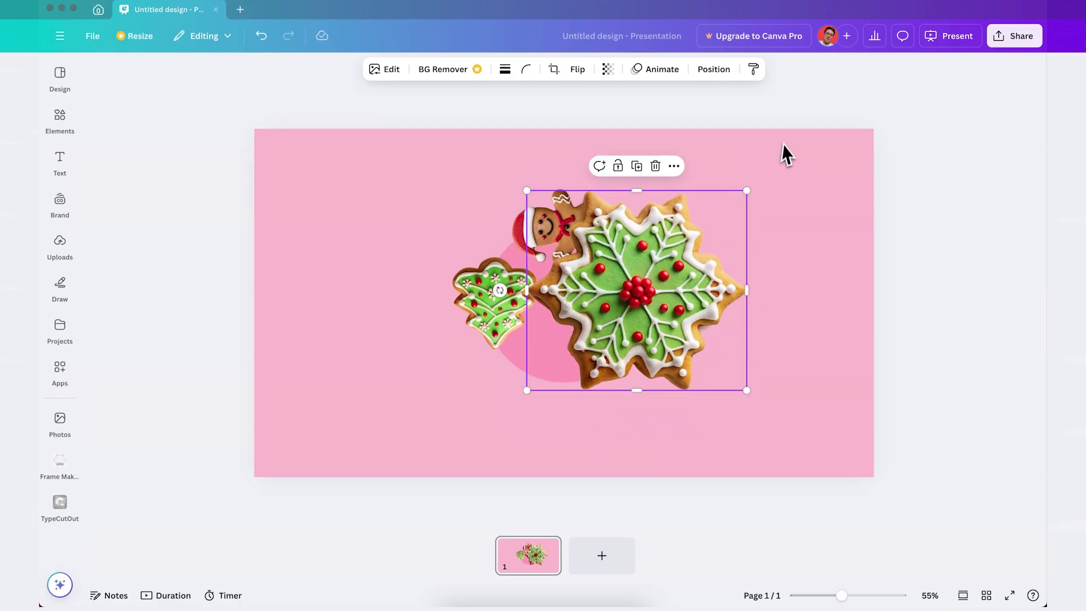
pyautogui.moveTo(747, 189); pyautogui.dragTo(617, 304)
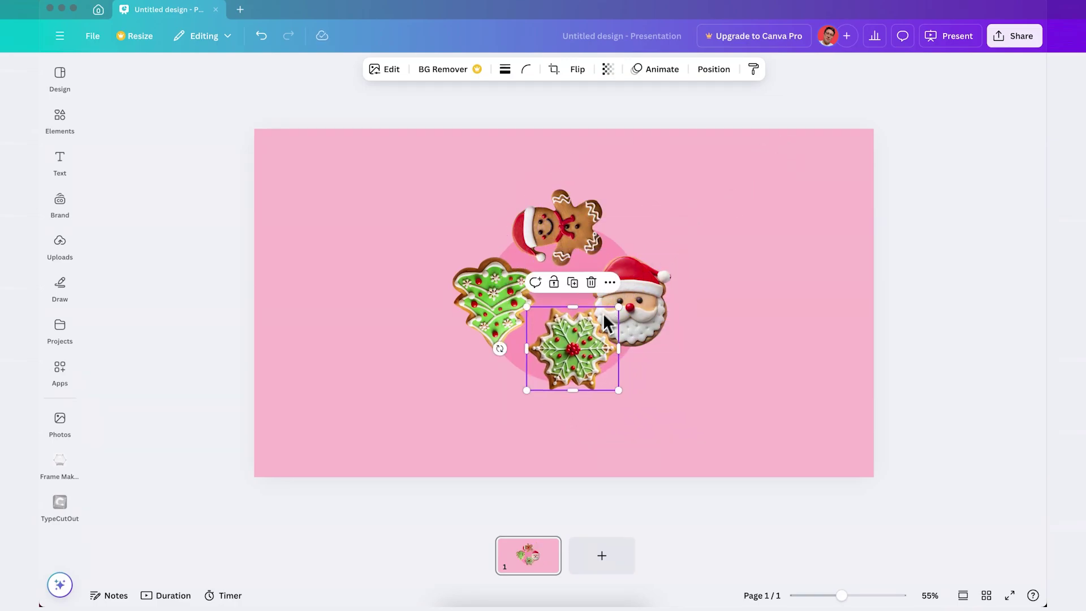
pyautogui.moveTo(581, 339); pyautogui.dragTo(640, 293)
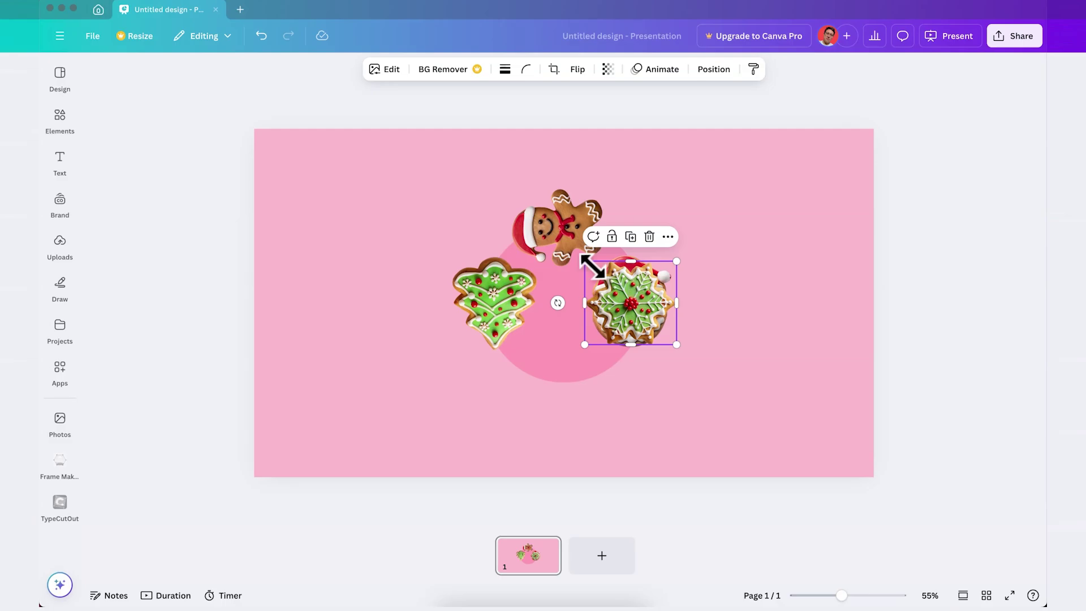
pyautogui.moveTo(586, 260); pyautogui.dragTo(581, 257)
pyautogui.moveTo(655, 288); pyautogui.dragTo(590, 360)
pyautogui.moveTo(718, 183); pyautogui.dragTo(403, 419)
# Group the cookies and circle, enlarge the group and move it to the slide's left.
pyautogui.rightClick(560, 279)
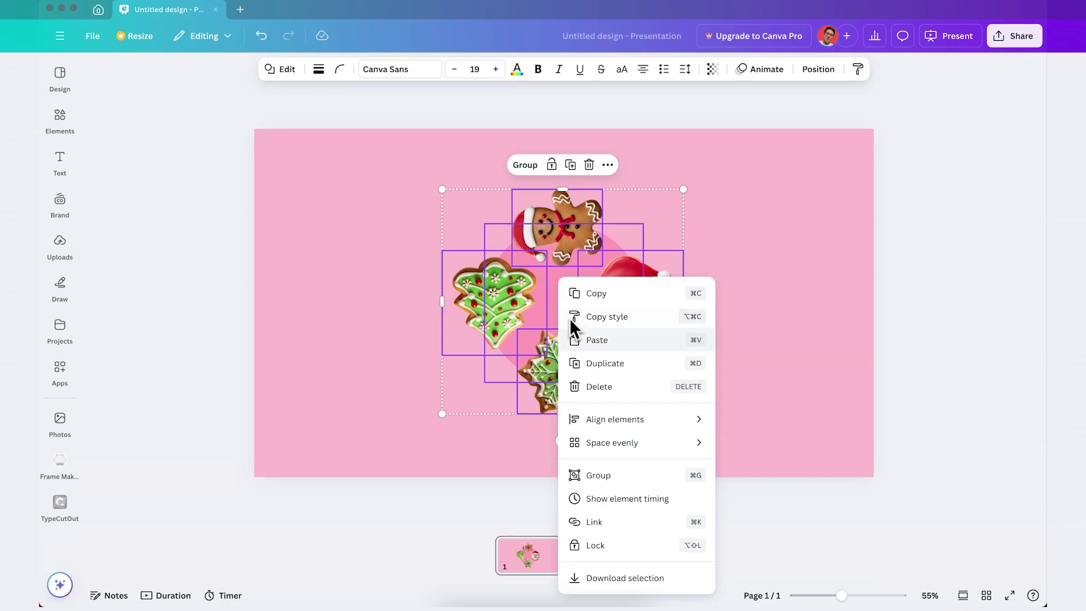
pyautogui.click(614, 475)
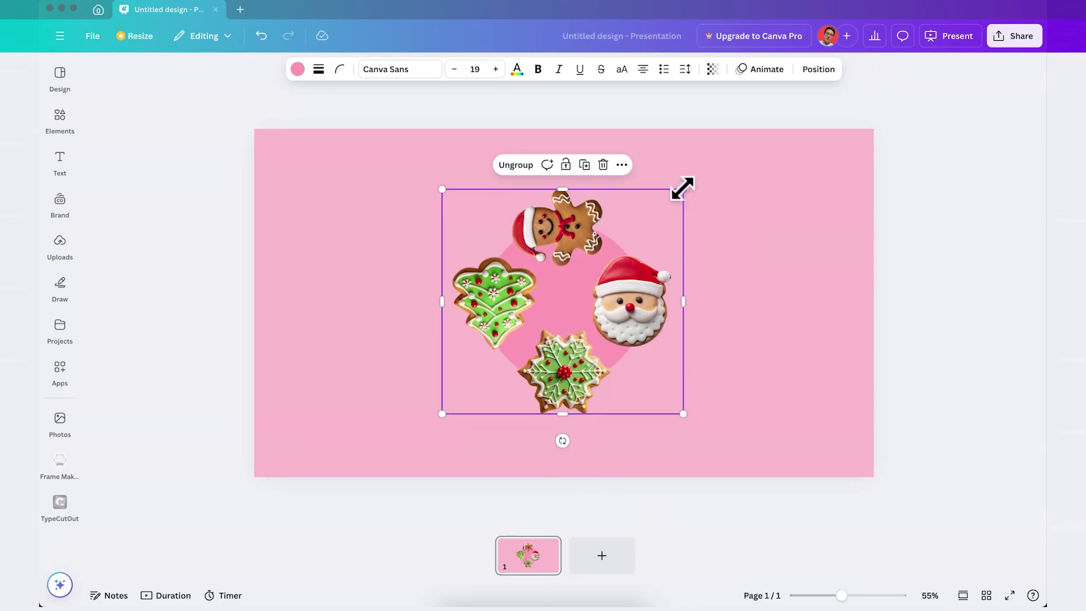
pyautogui.moveTo(683, 188); pyautogui.dragTo(899, 74)
pyautogui.moveTo(633, 298); pyautogui.dragTo(333, 290)
pyautogui.moveTo(333, 290); pyautogui.dragTo(333, 290)
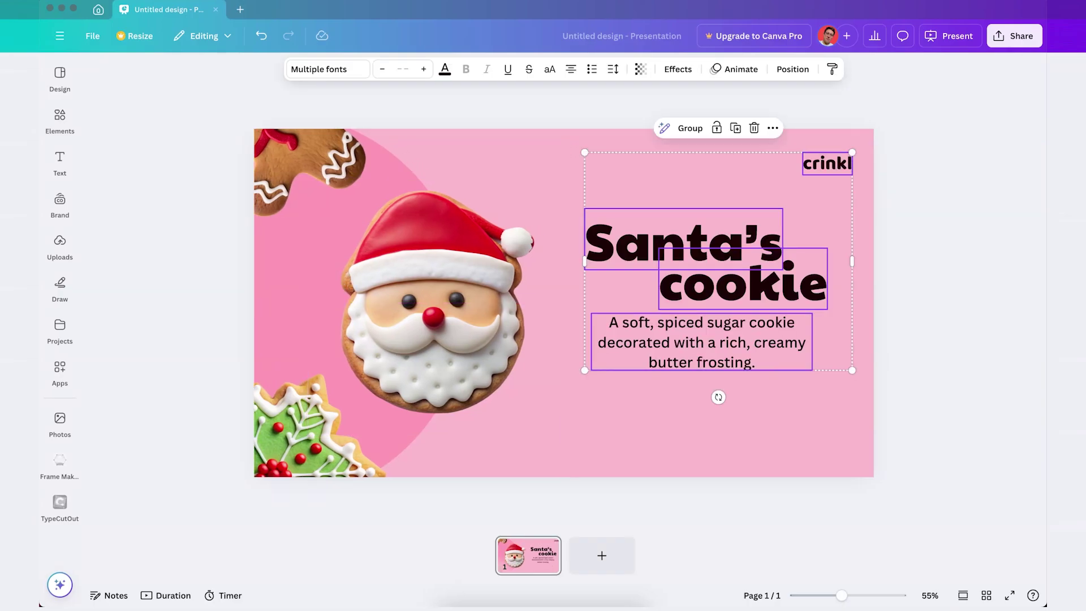
# Select and check the Santa's cookie heading and description on the right.
pyautogui.click(965, 333)
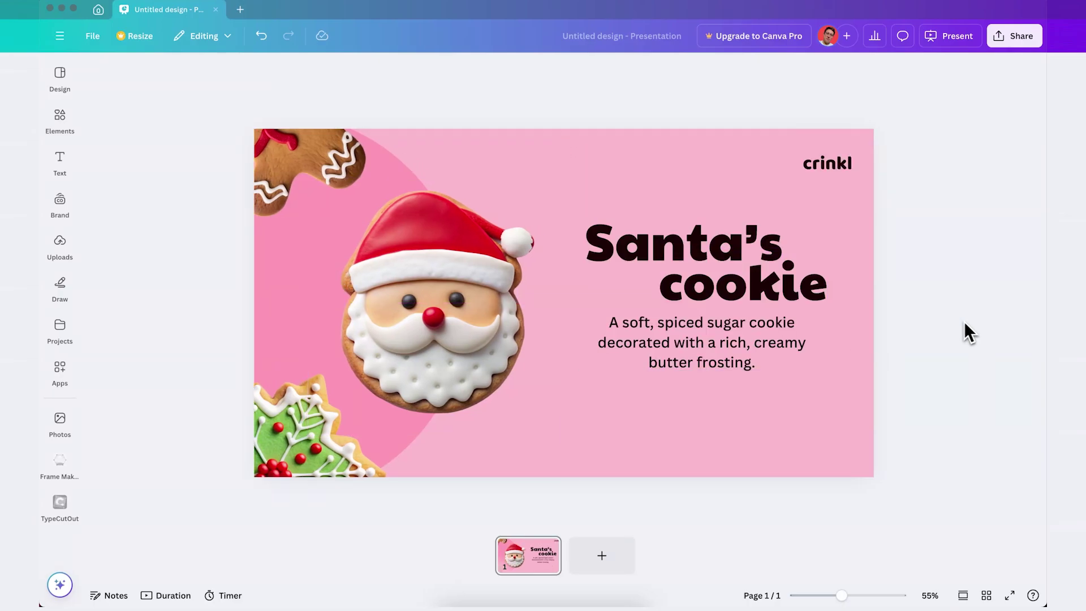
pyautogui.click(640, 247)
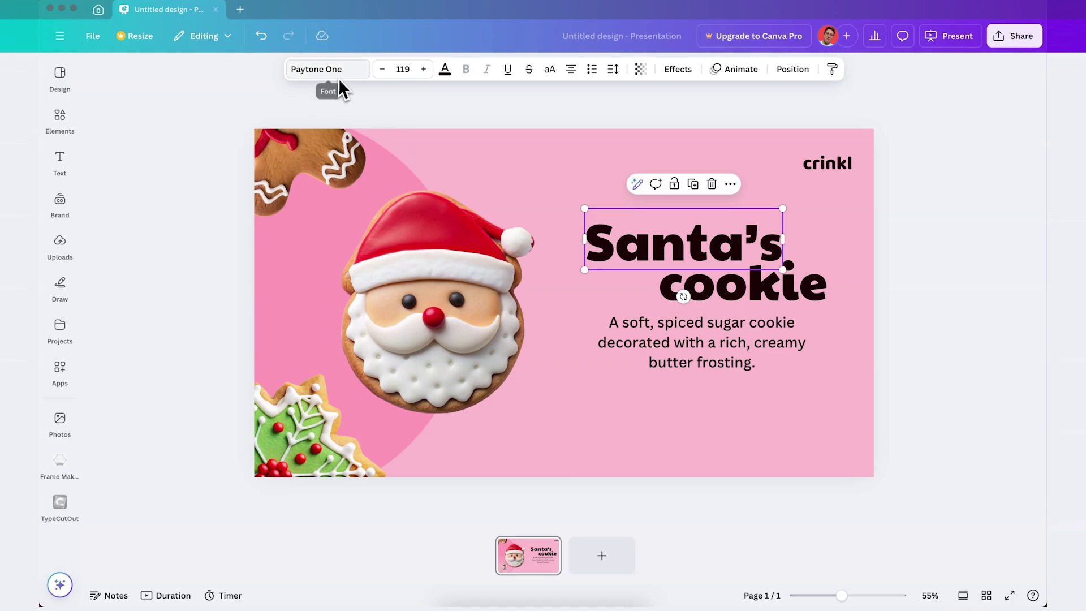
pyautogui.click(668, 346)
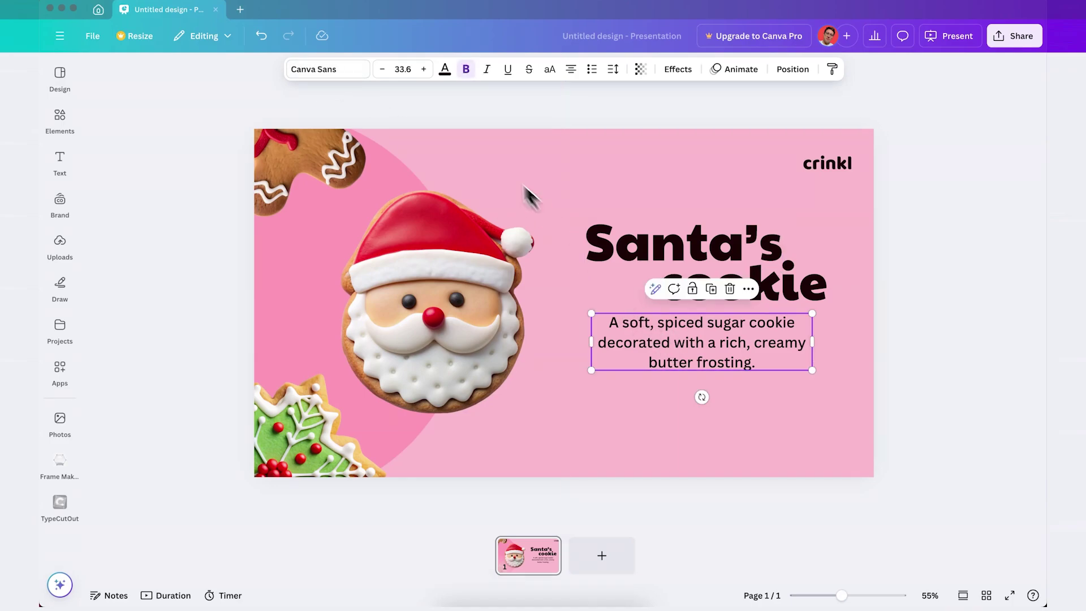
pyautogui.click(969, 292)
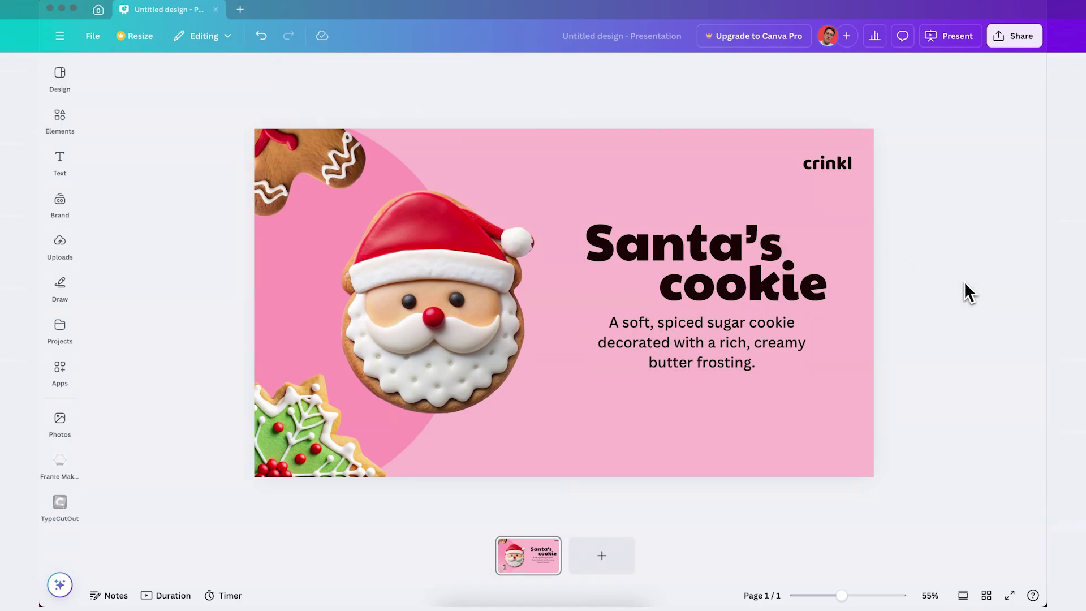
# Duplicate page 1 and rotate page 2's cookie group to centre the gingerbread.
pyautogui.click(532, 574)
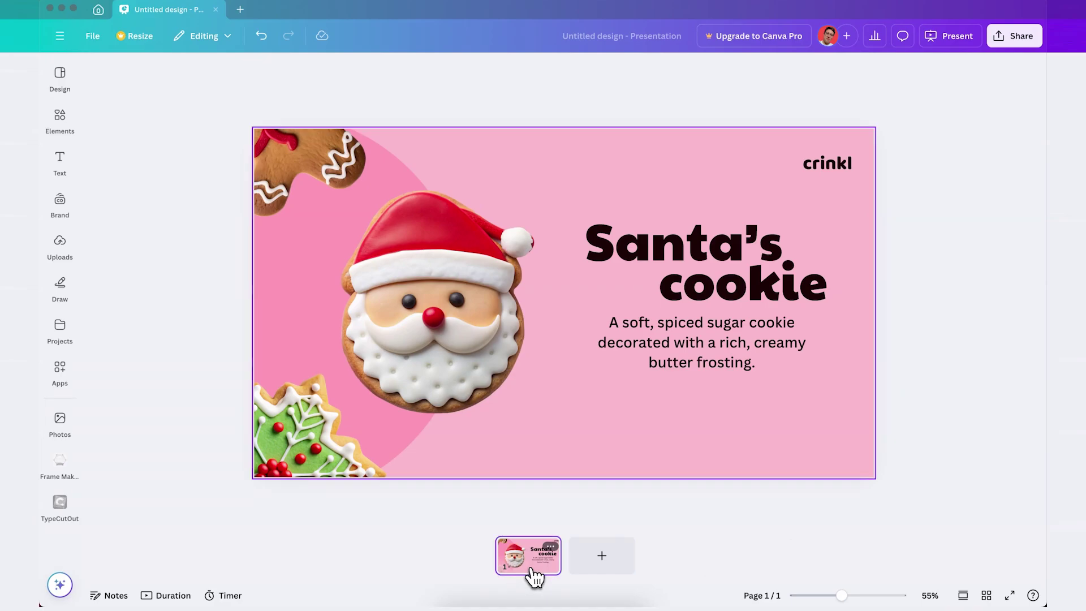
pyautogui.hotkey('ctrl', 'd')
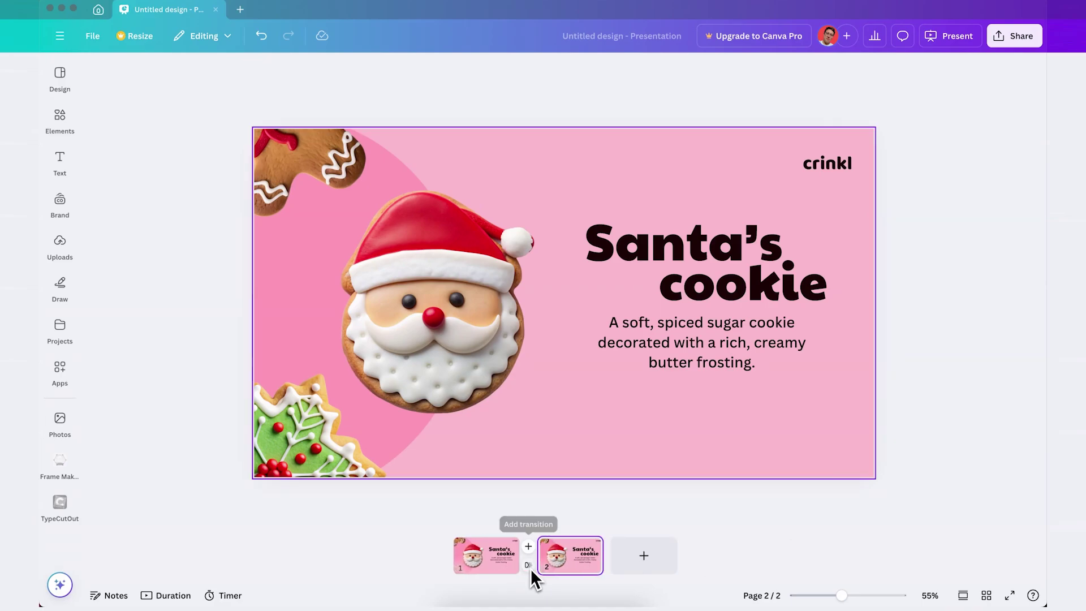
pyautogui.click(389, 243)
pyautogui.moveTo(834, 597); pyautogui.dragTo(817, 596)
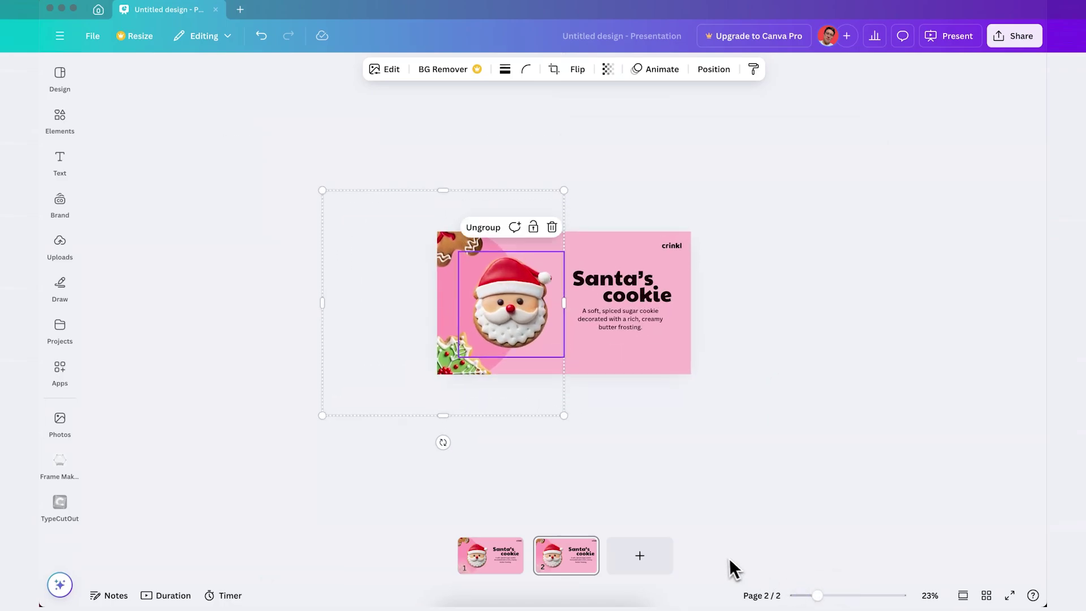
pyautogui.click(454, 461)
pyautogui.click(483, 355)
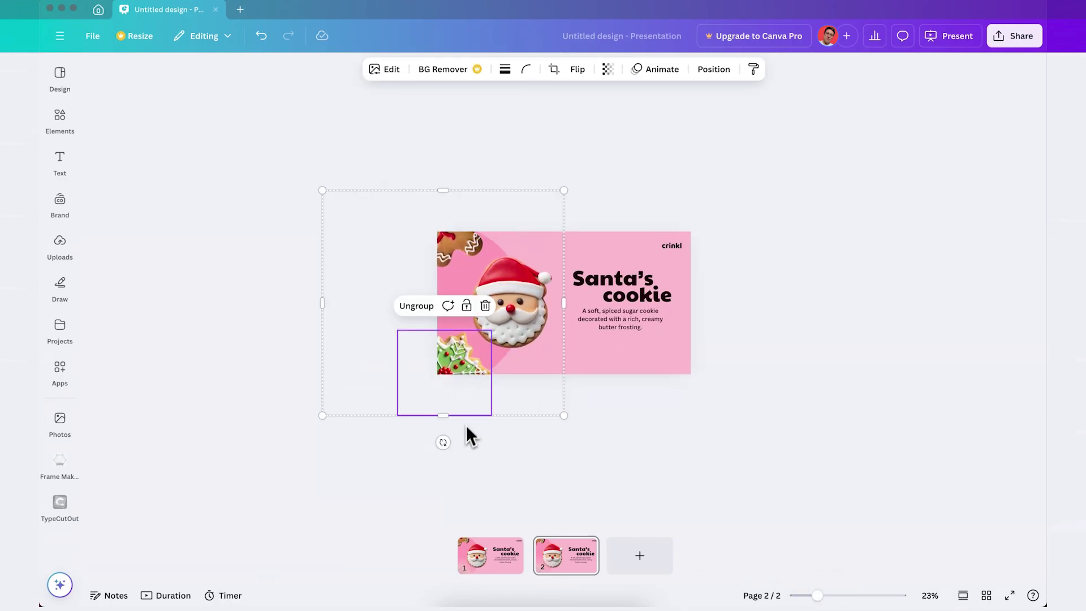
pyautogui.moveTo(443, 444); pyautogui.dragTo(444, 444)
pyautogui.click(808, 401)
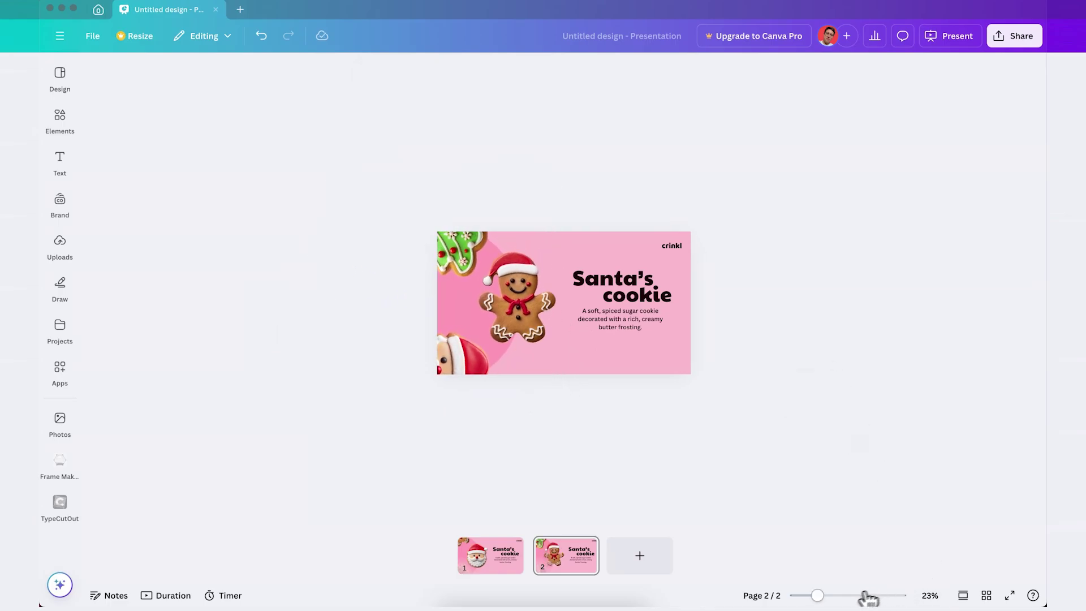
pyautogui.moveTo(868, 598); pyautogui.dragTo(842, 595)
# Swap in the Ginger dude heading and description, then duplicate the slide.
pyautogui.click(744, 283)
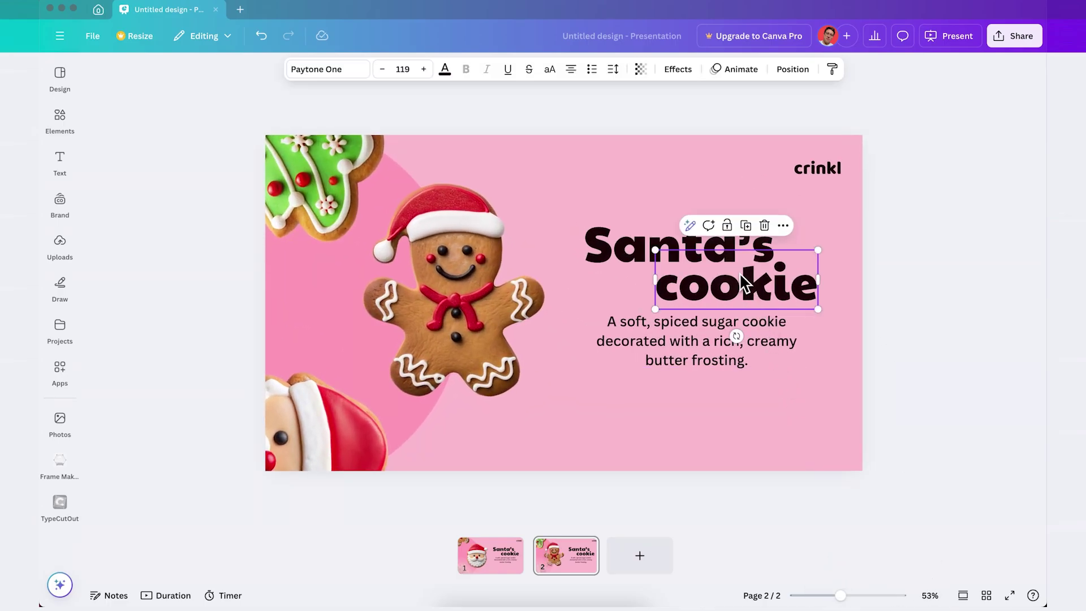
pyautogui.keyDown('shift'); pyautogui.click(625, 245); pyautogui.keyUp('shift')
pyautogui.keyDown('shift'); pyautogui.click(637, 335); pyautogui.keyUp('shift')
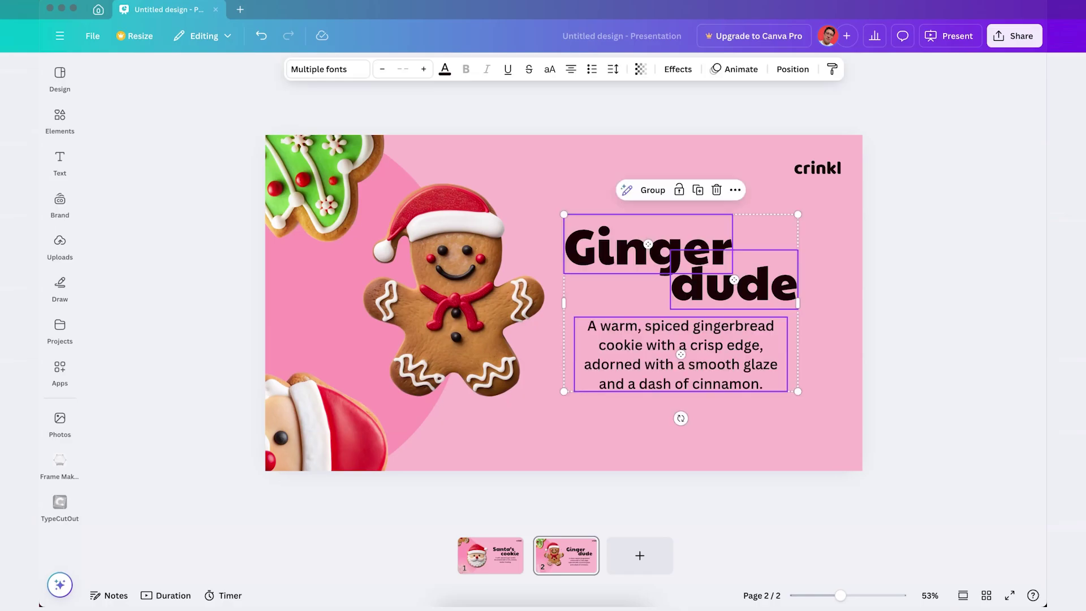
pyautogui.press('Escape')
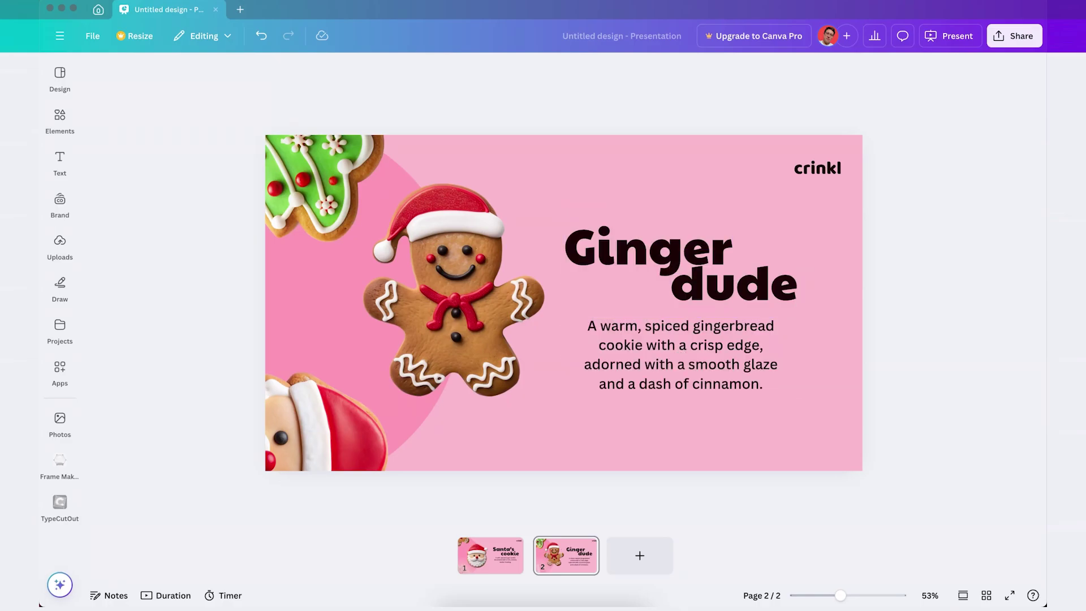
pyautogui.click(576, 534)
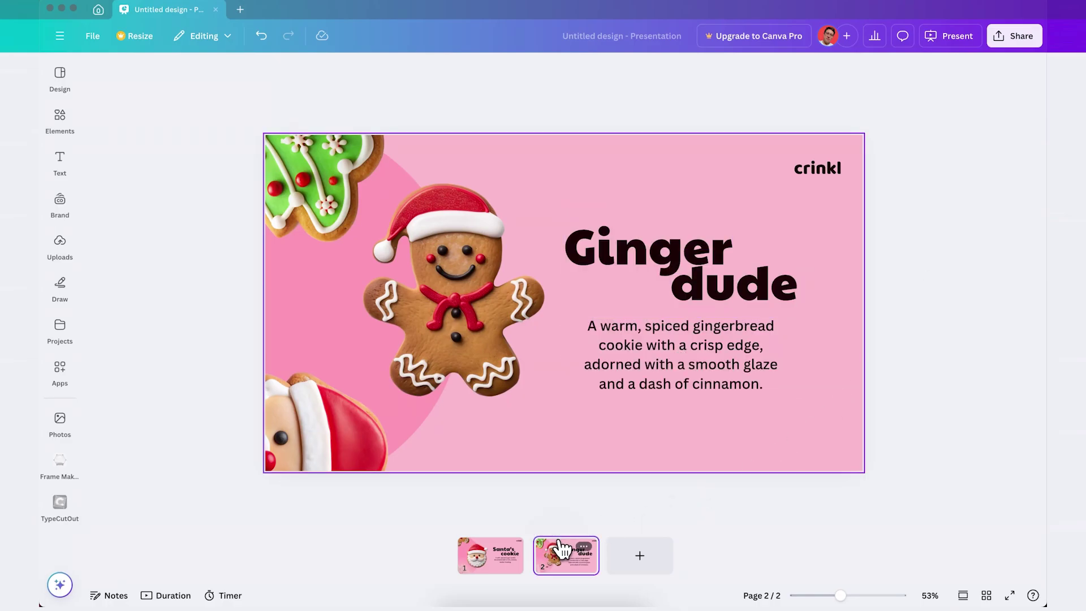
pyautogui.hotkey('ctrl', 'd')
# On slide 3, centre the tree cookie and replace the text with Christmas Tree.
pyautogui.click(635, 280)
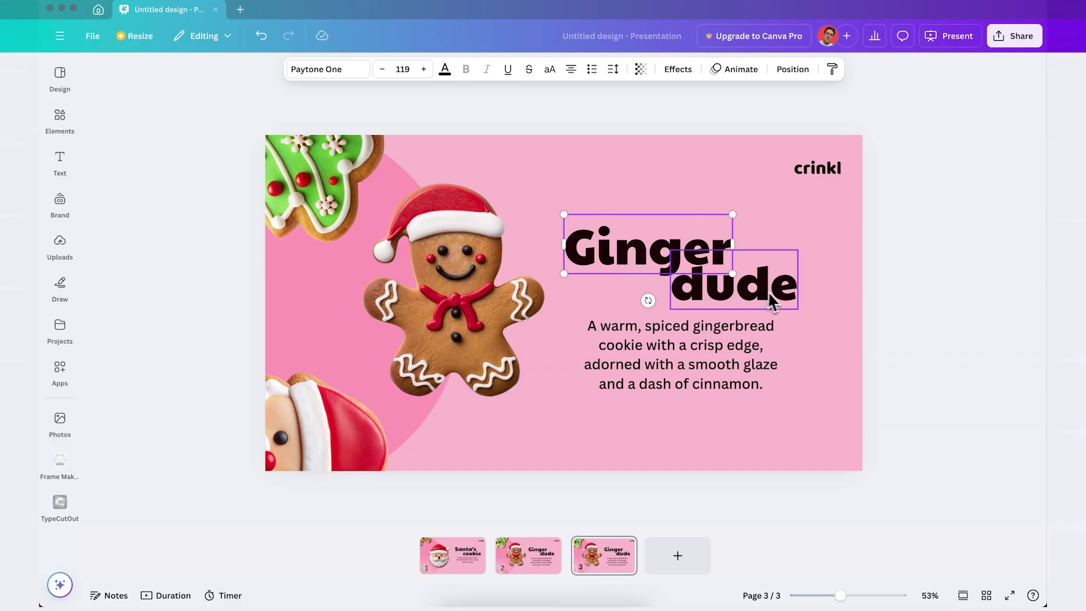
pyautogui.keyDown('shift'); pyautogui.click(722, 344); pyautogui.keyUp('shift')
pyautogui.press('Delete')
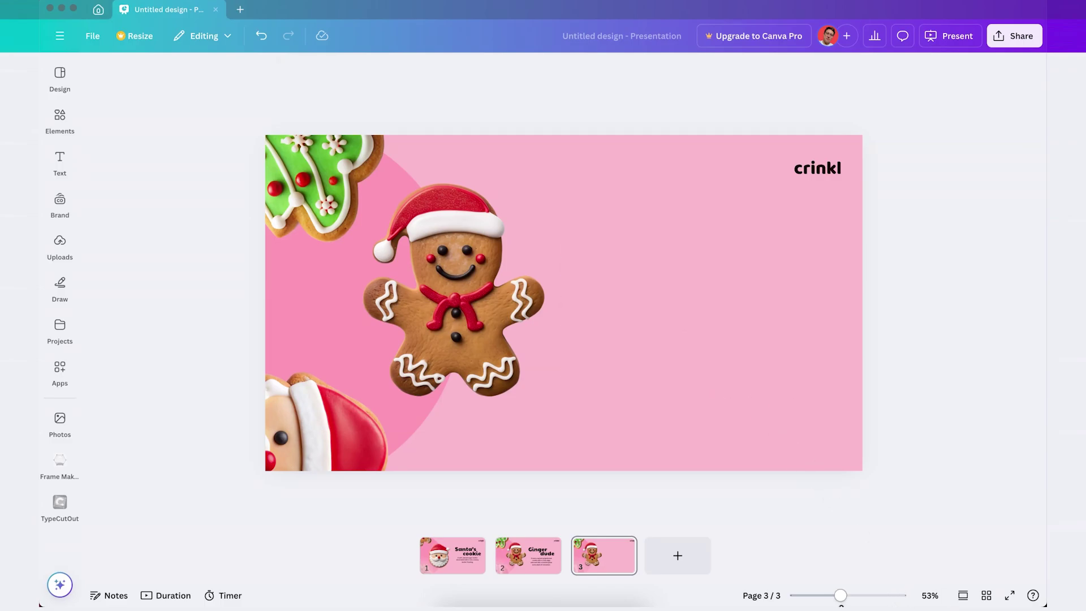
pyautogui.moveTo(841, 595); pyautogui.dragTo(819, 595)
pyautogui.click(478, 342)
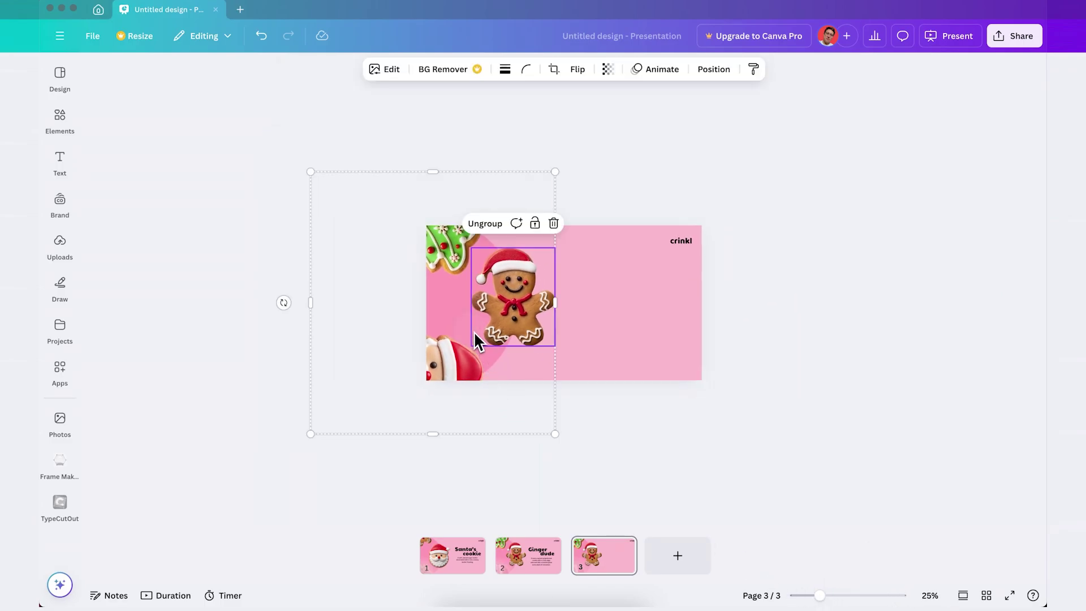
pyautogui.moveTo(283, 302); pyautogui.dragTo(435, 212)
pyautogui.moveTo(819, 595); pyautogui.dragTo(841, 595)
pyautogui.write('Christmas Tree A vibrant green sugar cookie in the shape of a Christmas tree, sprinkled with colorful baubles')
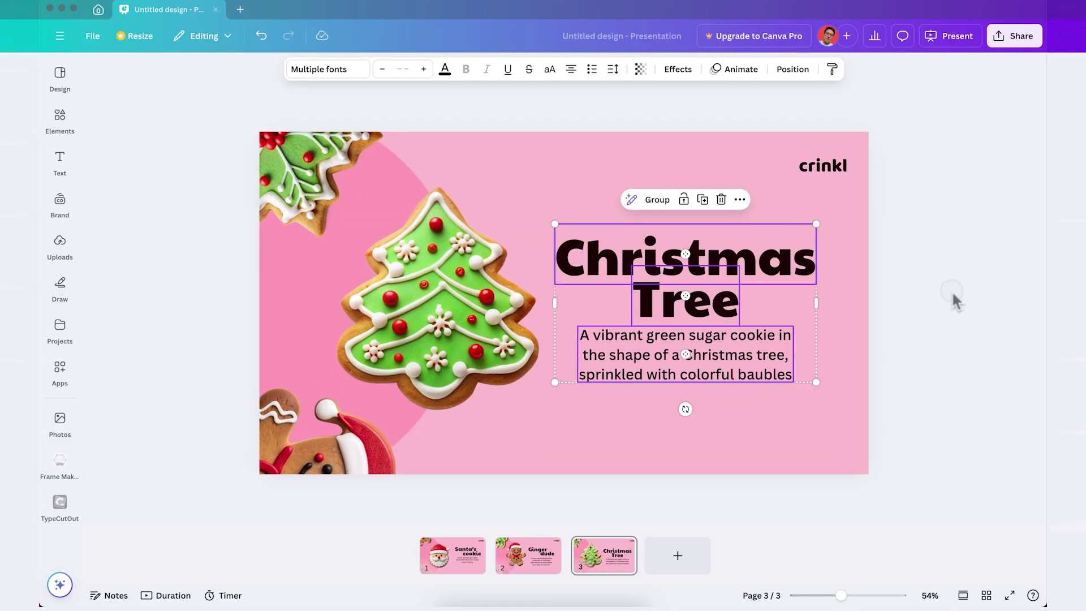
pyautogui.click(953, 292)
# Duplicate the Christmas Tree slide and delete its title and description.
pyautogui.click(601, 566)
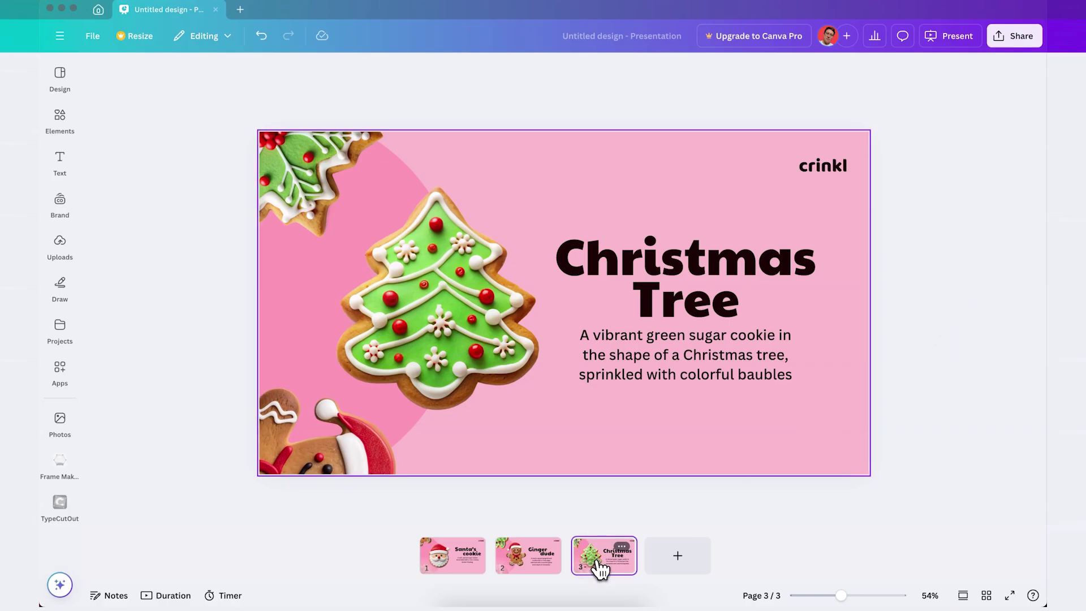
pyautogui.hotkey('ctrl', 'd')
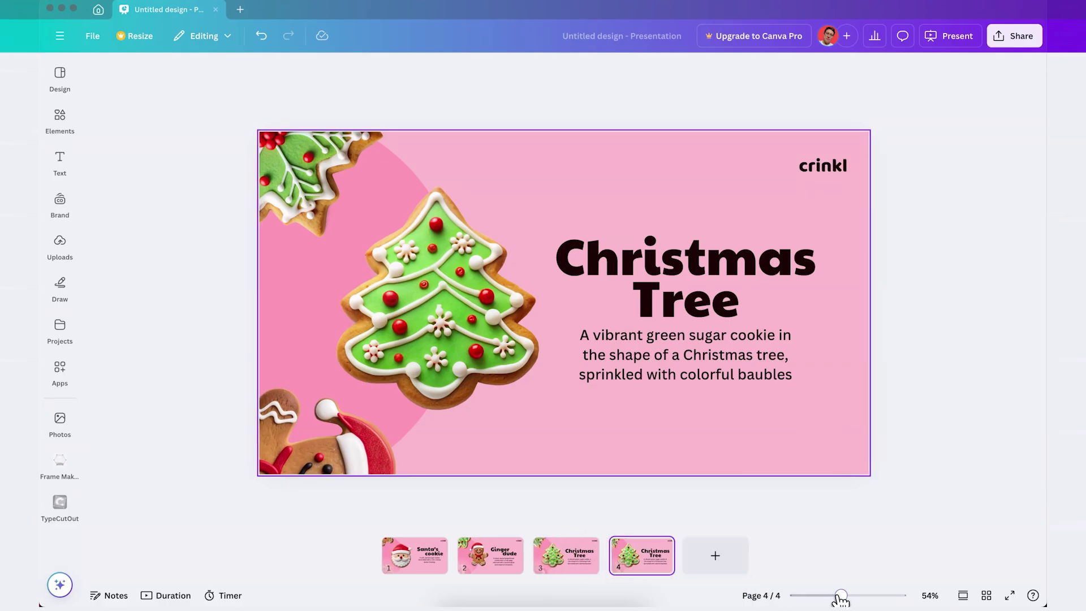
pyautogui.moveTo(841, 595); pyautogui.dragTo(825, 596)
pyautogui.click(620, 281)
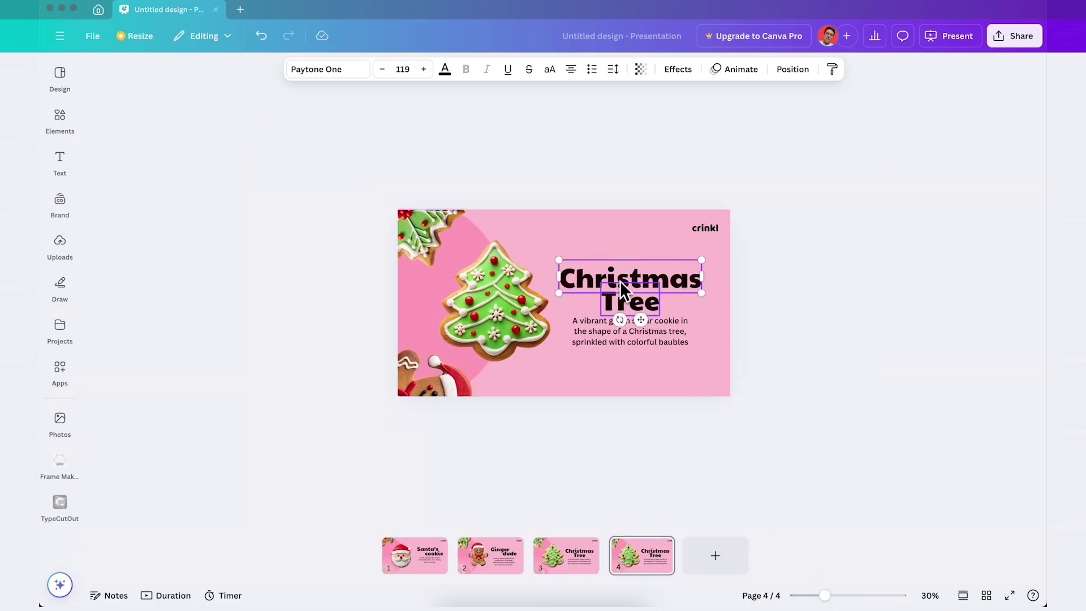
pyautogui.click(610, 310)
pyautogui.press('Delete')
# Rotate the group to centre the snowflake cookie and add the Snow flake text.
pyautogui.click(435, 317)
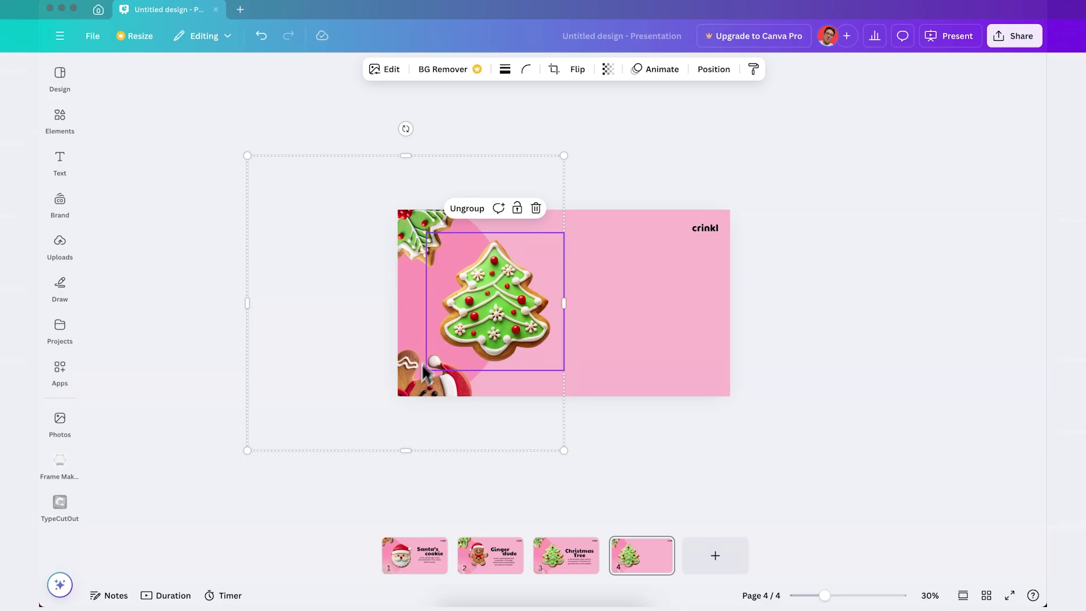
pyautogui.moveTo(406, 129); pyautogui.dragTo(580, 304)
pyautogui.click(775, 314)
pyautogui.moveTo(824, 595); pyautogui.dragTo(843, 595)
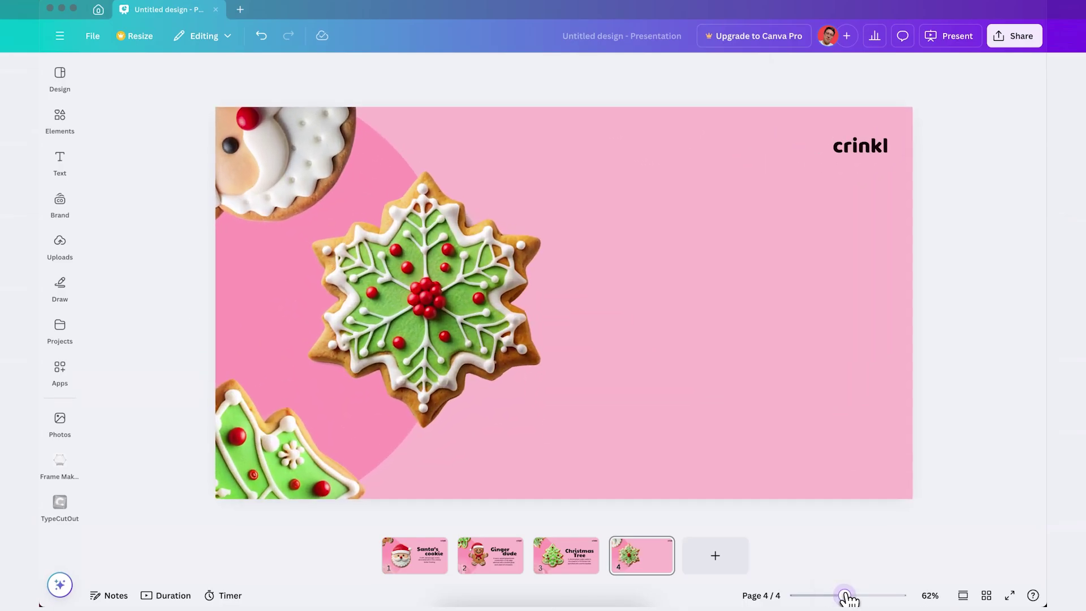
pyautogui.hotkey('ctrl', 'z')
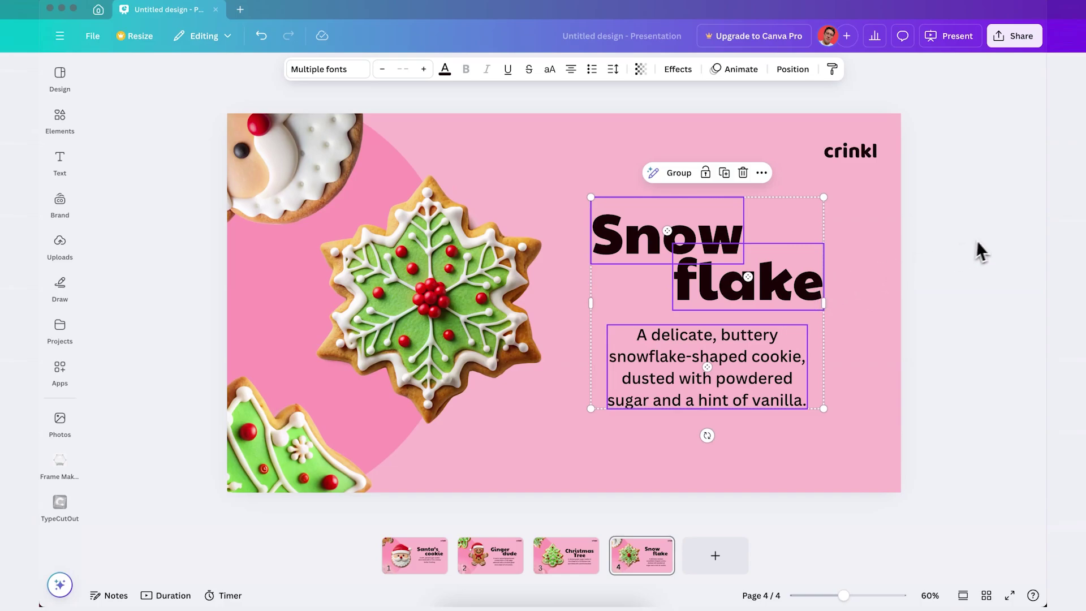
pyautogui.click(981, 252)
pyautogui.click(414, 573)
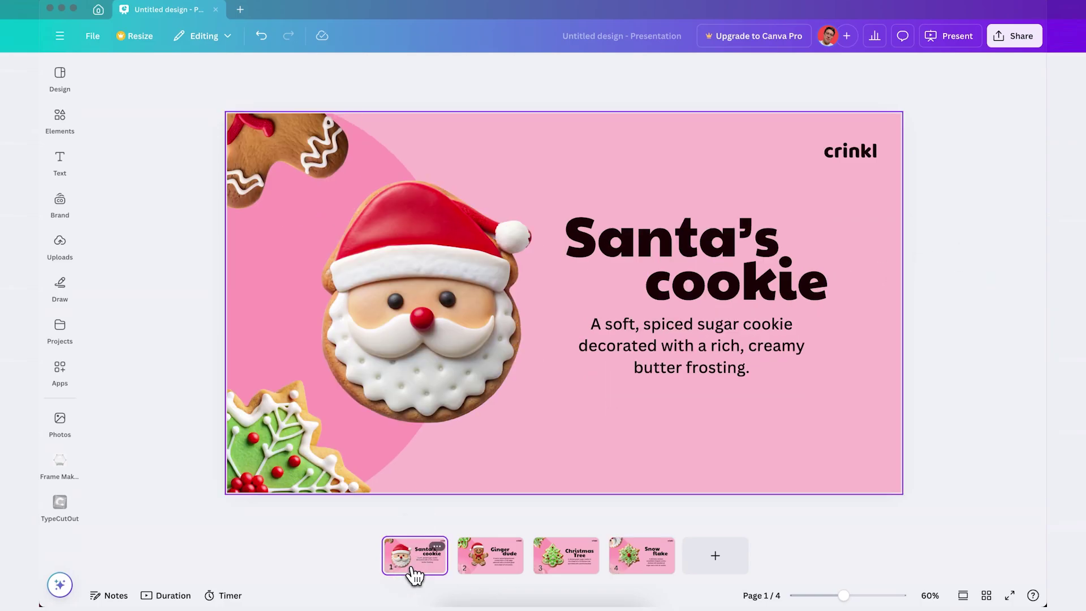
# Check the Ginger dude, Christmas Tree and Snow flake slides, then apply Match & Move between all pages.
pyautogui.click(483, 576)
pyautogui.click(557, 575)
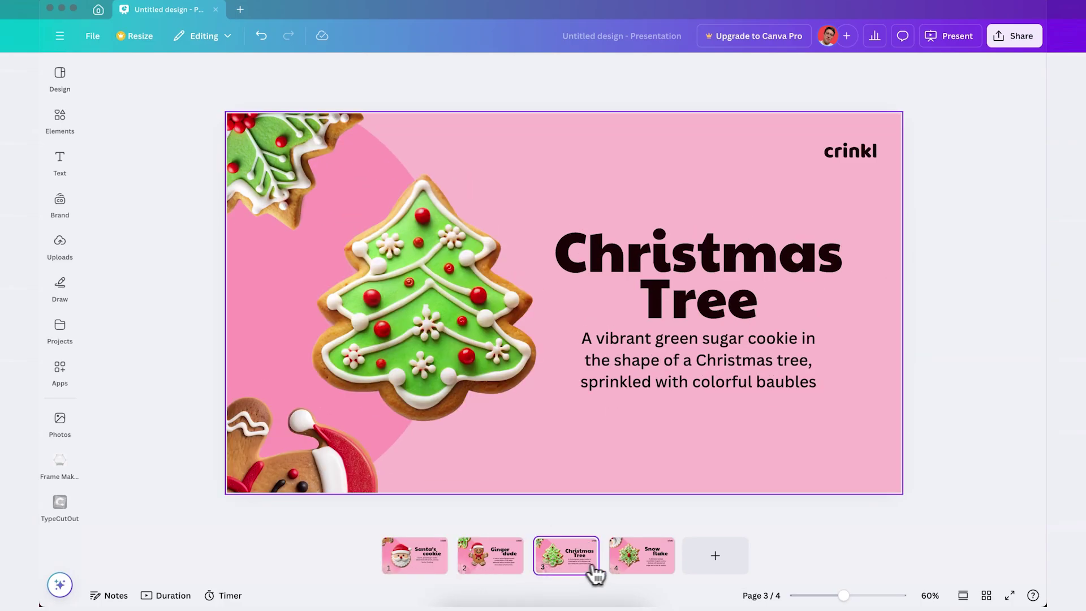
pyautogui.click(646, 570)
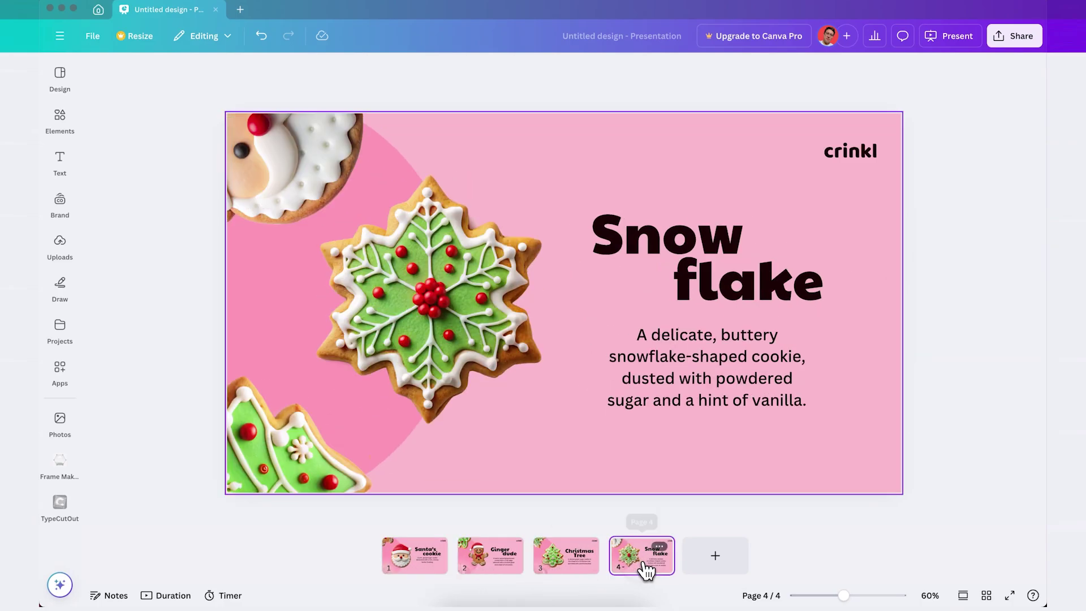
pyautogui.click(452, 564)
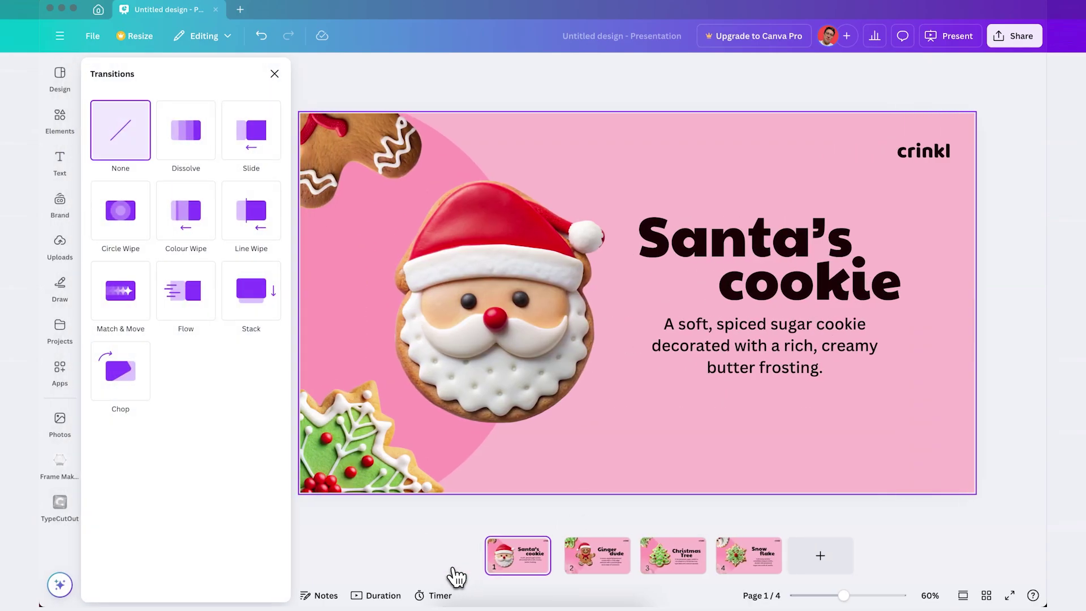
pyautogui.click(137, 316)
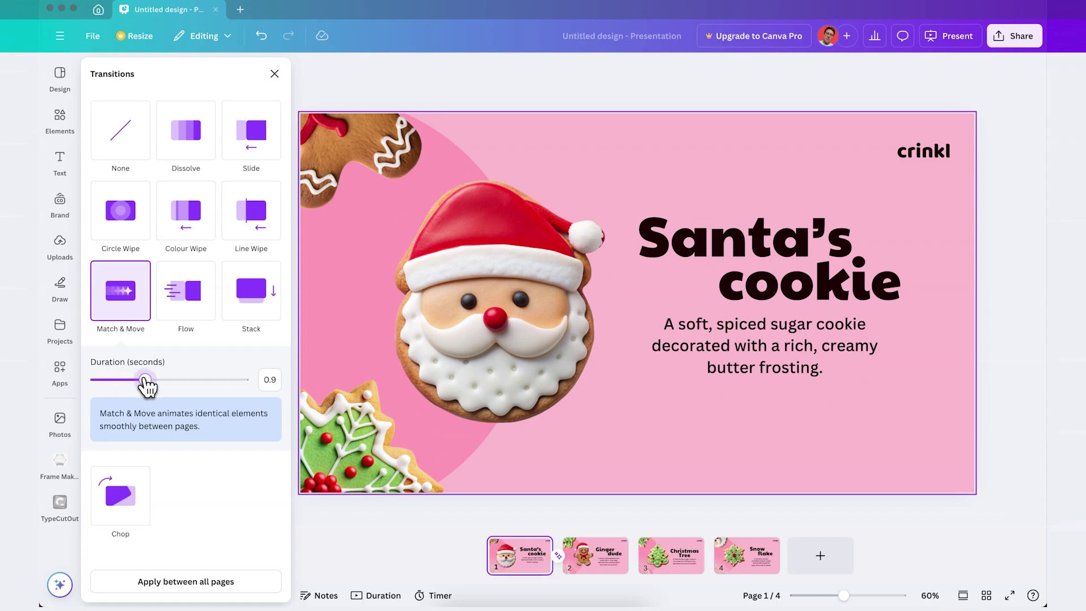
pyautogui.click(139, 583)
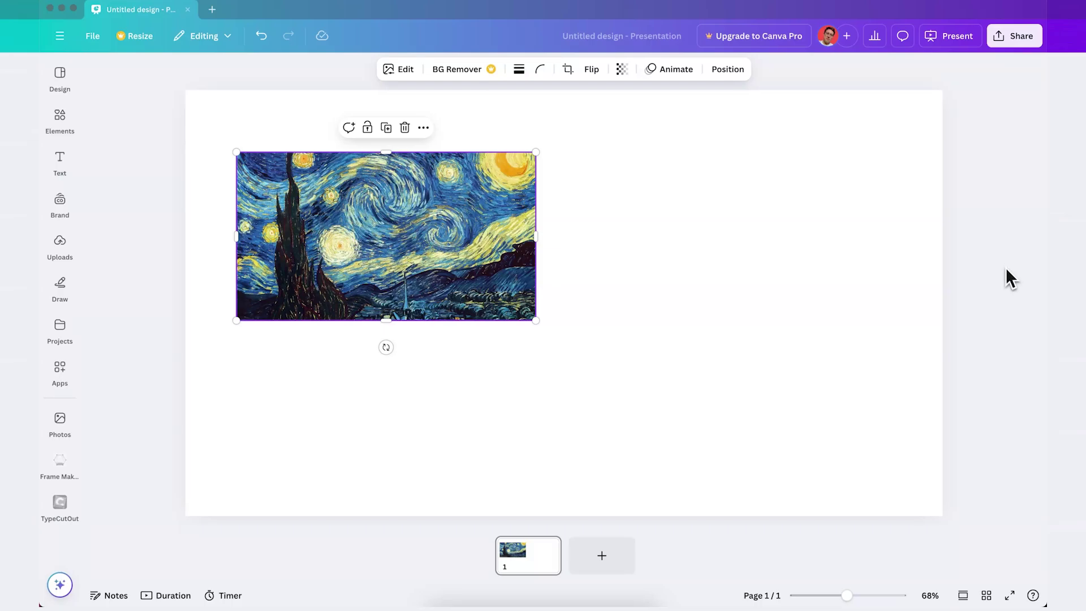
# Shrink Starry Night into first place, resize the tree painting to match and align it, then select all four.
pyautogui.moveTo(467, 186); pyautogui.dragTo(448, 262)
pyautogui.moveTo(521, 389); pyautogui.dragTo(385, 312)
pyautogui.moveTo(346, 267); pyautogui.dragTo(346, 305)
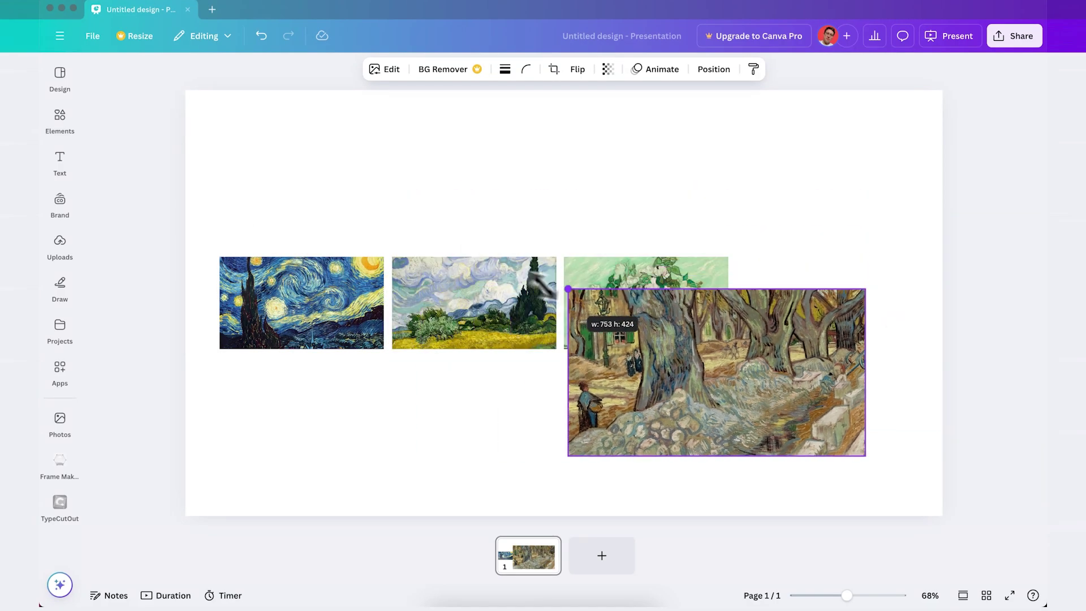
pyautogui.moveTo(567, 291)
pyautogui.mouseDown()
pyautogui.moveTo(697, 361)
pyautogui.moveTo(777, 293)
pyautogui.mouseUp()
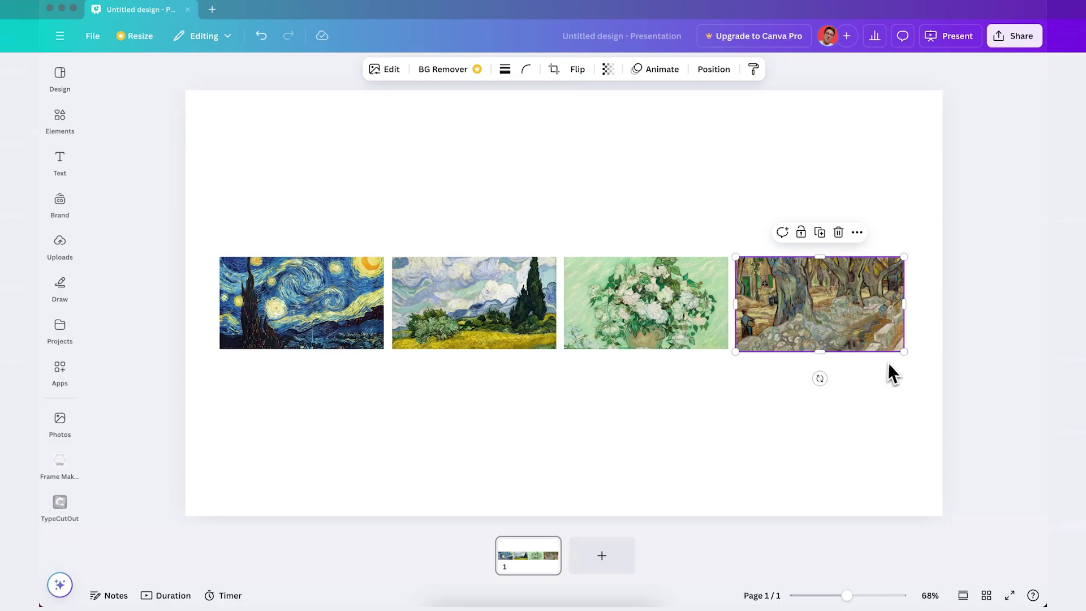
pyautogui.moveTo(904, 351); pyautogui.dragTo(900, 349)
pyautogui.click(890, 371)
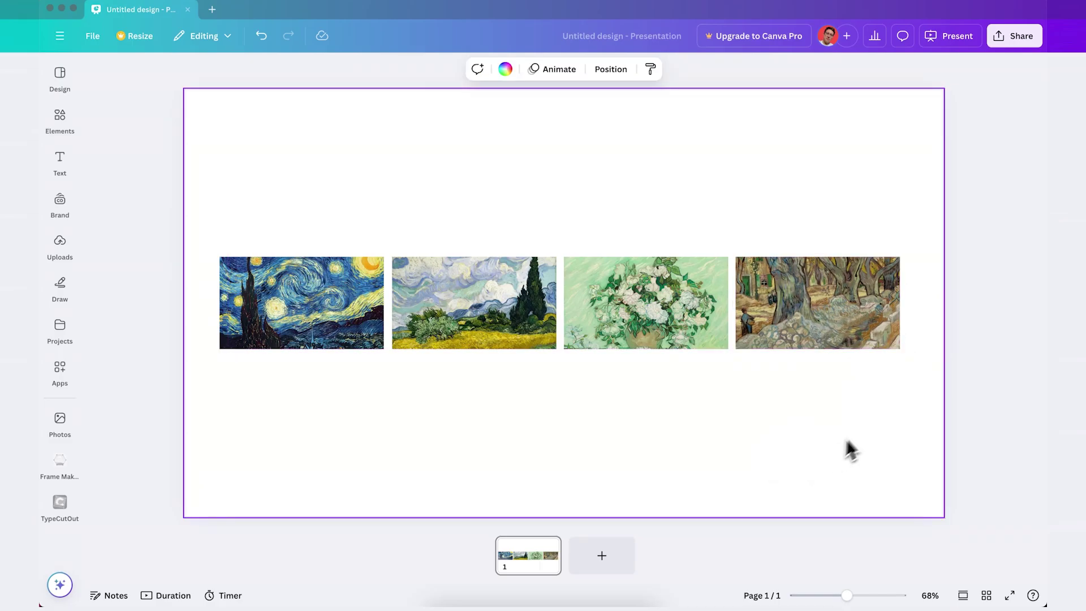
pyautogui.moveTo(888, 211); pyautogui.dragTo(222, 386)
# Space the four paintings evenly horizontally and group them.
pyautogui.rightClick(263, 290)
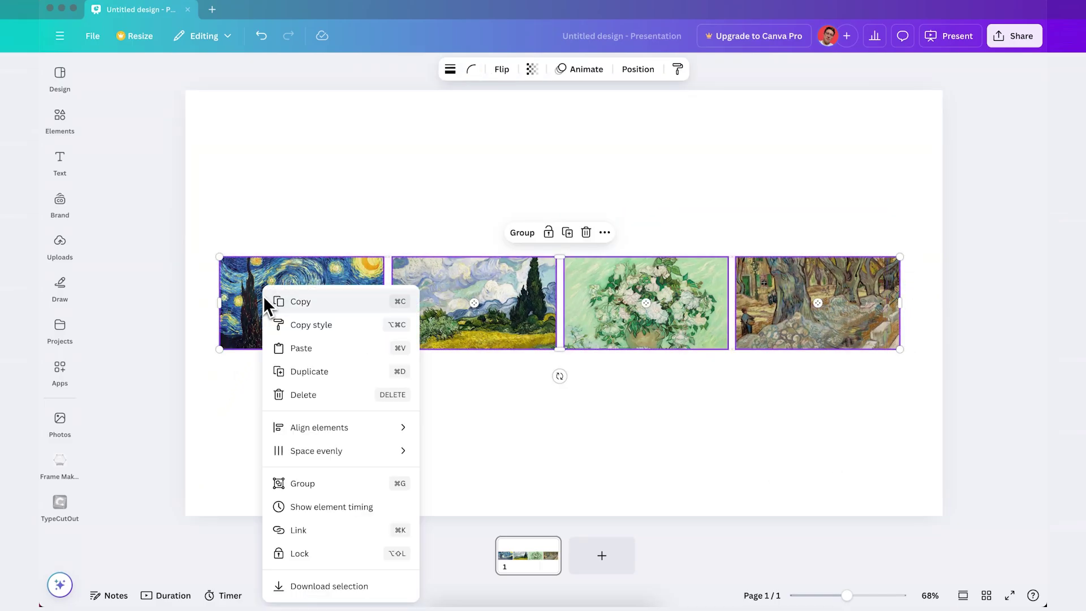
pyautogui.moveTo(321, 450)
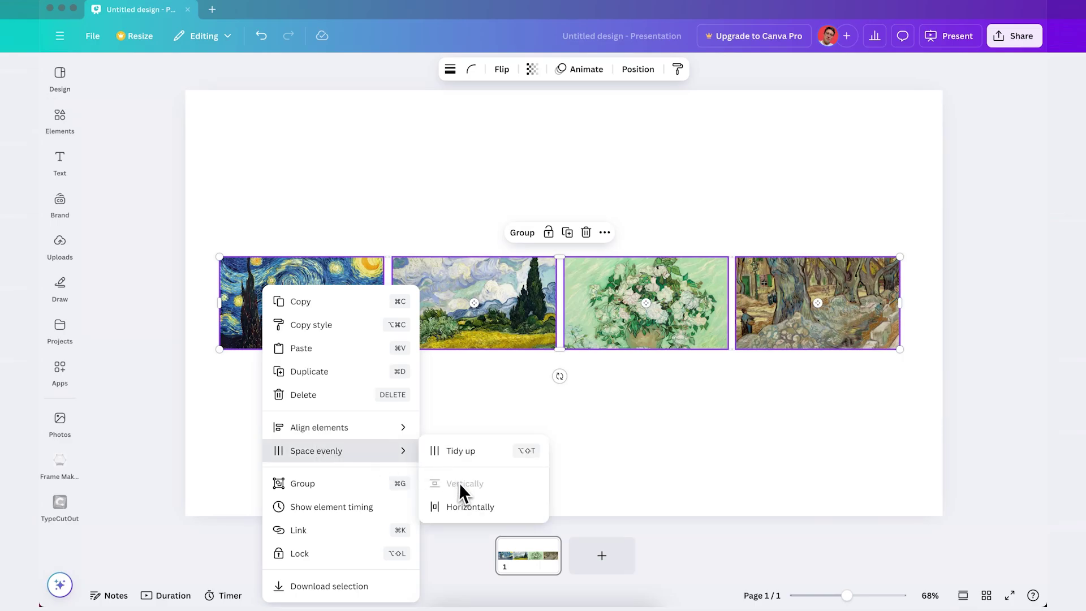
pyautogui.click(460, 507)
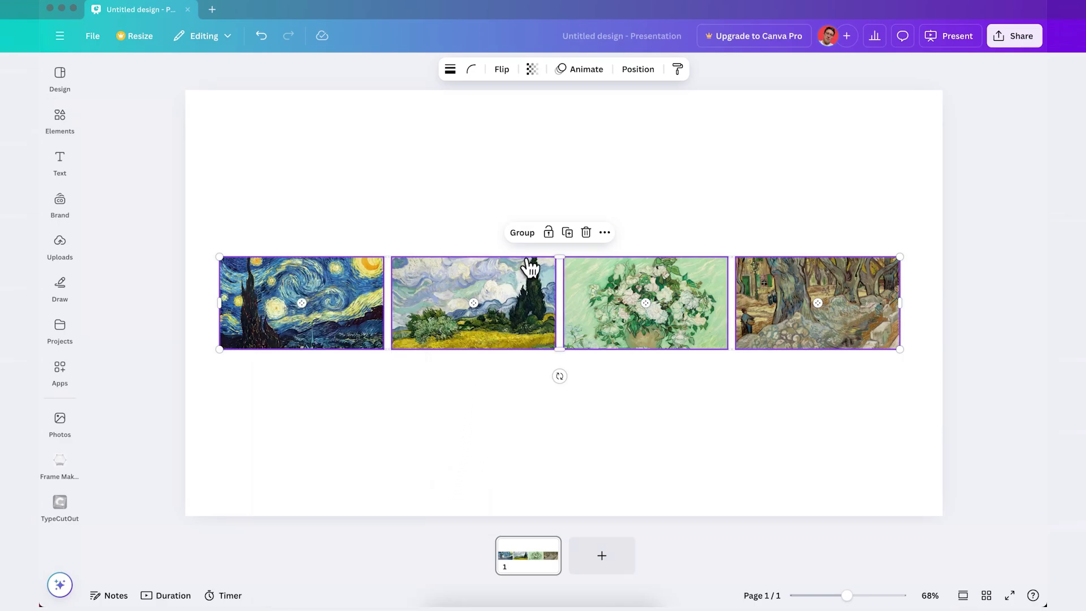
pyautogui.click(522, 233)
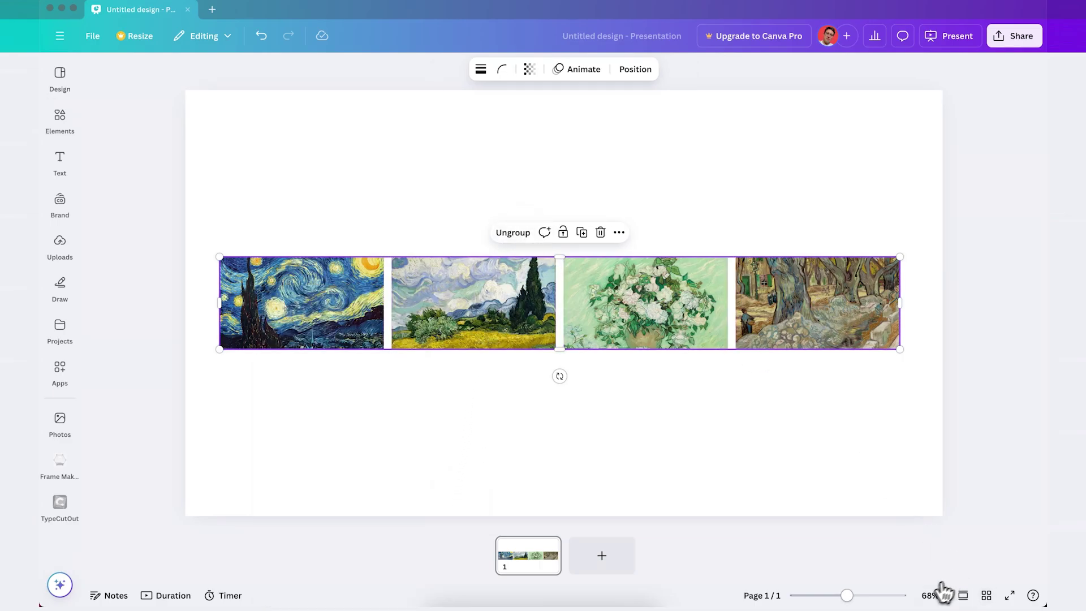
# Enlarge the painting group so Starry Night fills the page and the rest extend right.
pyautogui.moveTo(846, 597); pyautogui.dragTo(823, 599)
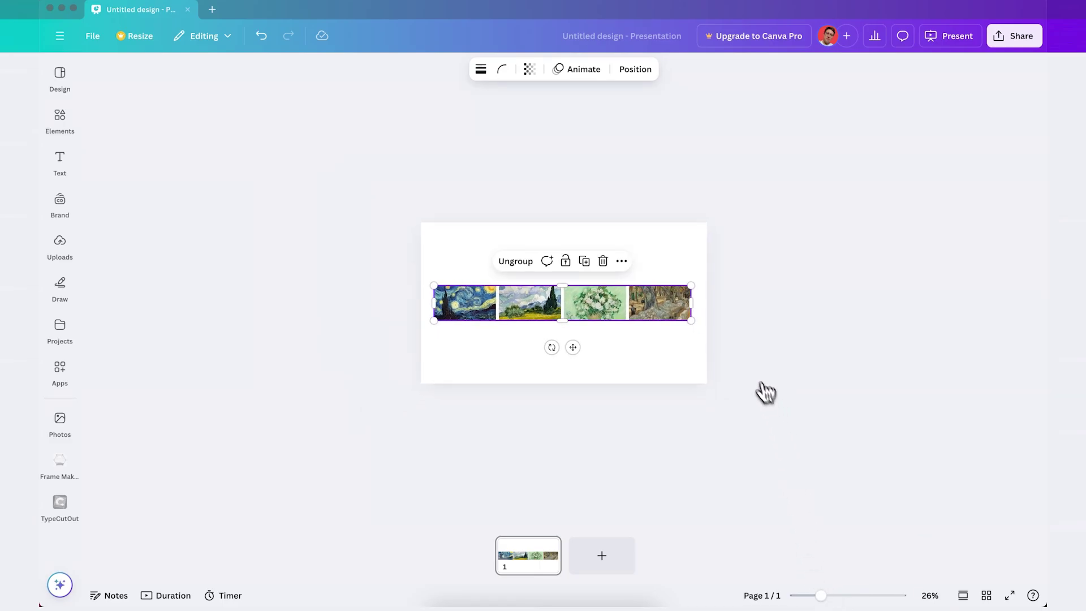
pyautogui.moveTo(701, 331)
pyautogui.mouseDown()
pyautogui.moveTo(1018, 549)
pyautogui.moveTo(1018, 566)
pyautogui.mouseUp()
pyautogui.moveTo(977, 405); pyautogui.dragTo(977, 427)
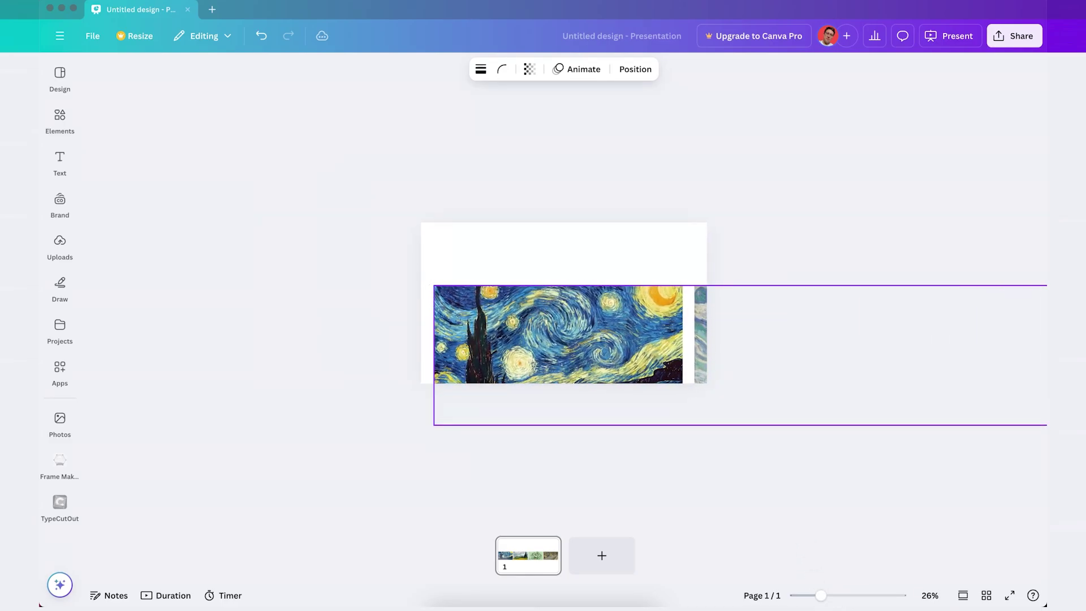
pyautogui.moveTo(630, 327); pyautogui.dragTo(622, 273)
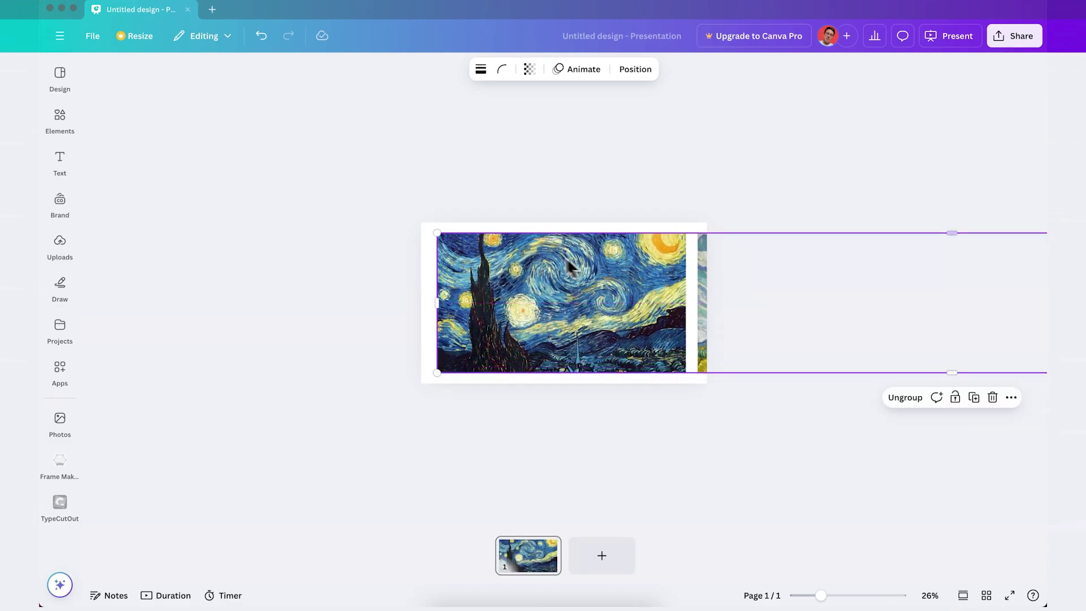
pyautogui.moveTo(436, 231)
pyautogui.mouseDown()
pyautogui.moveTo(511, 249)
pyautogui.moveTo(439, 239)
pyautogui.mouseUp()
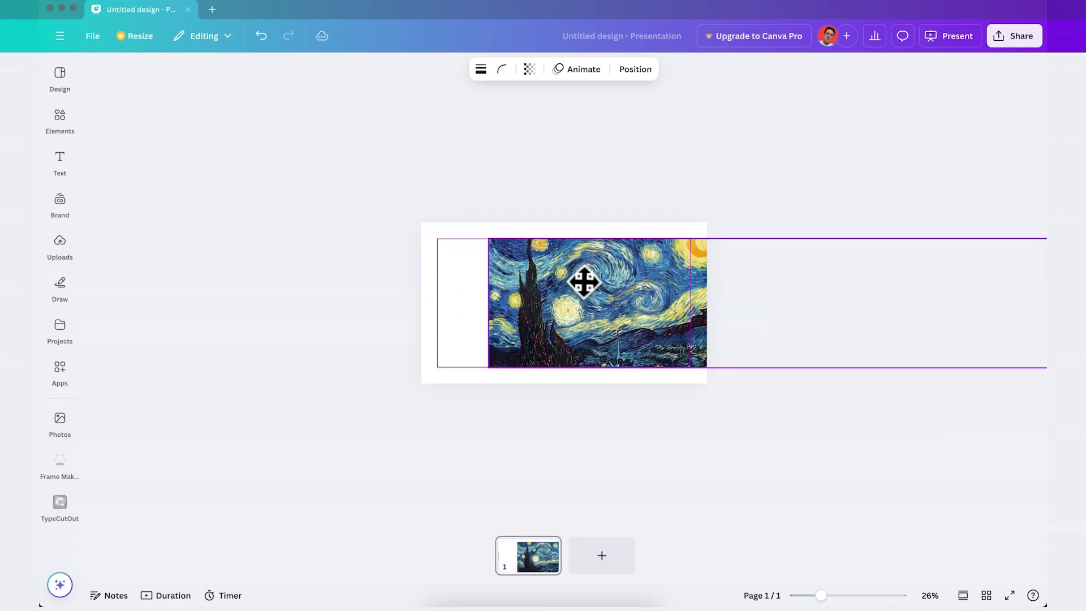
# Add a circle from Elements and stretch it into a curved band across the slide's top.
pyautogui.click(223, 191)
pyautogui.click(63, 116)
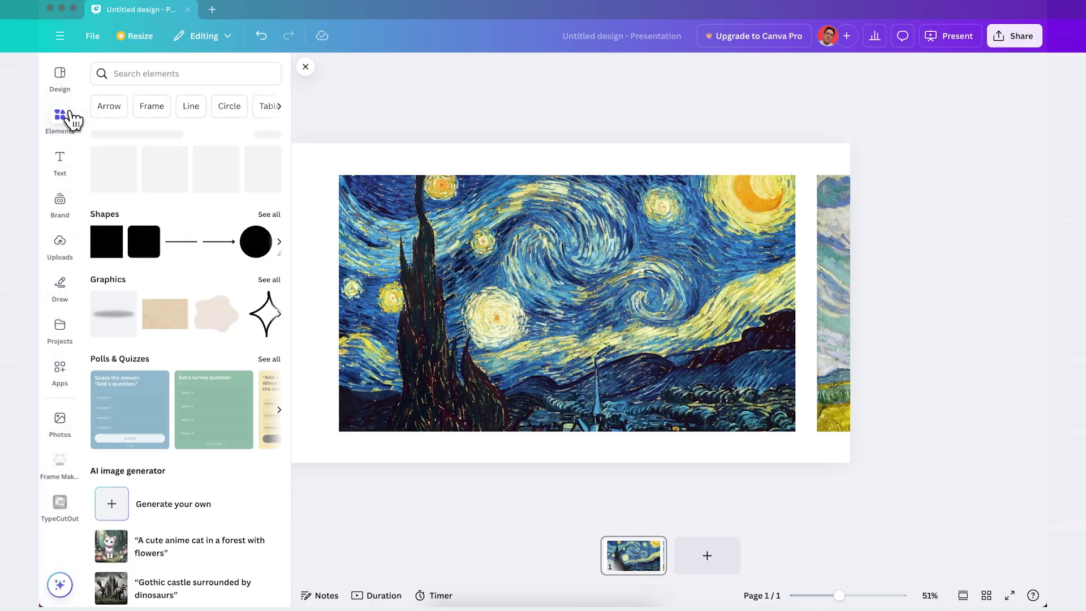
pyautogui.click(114, 176)
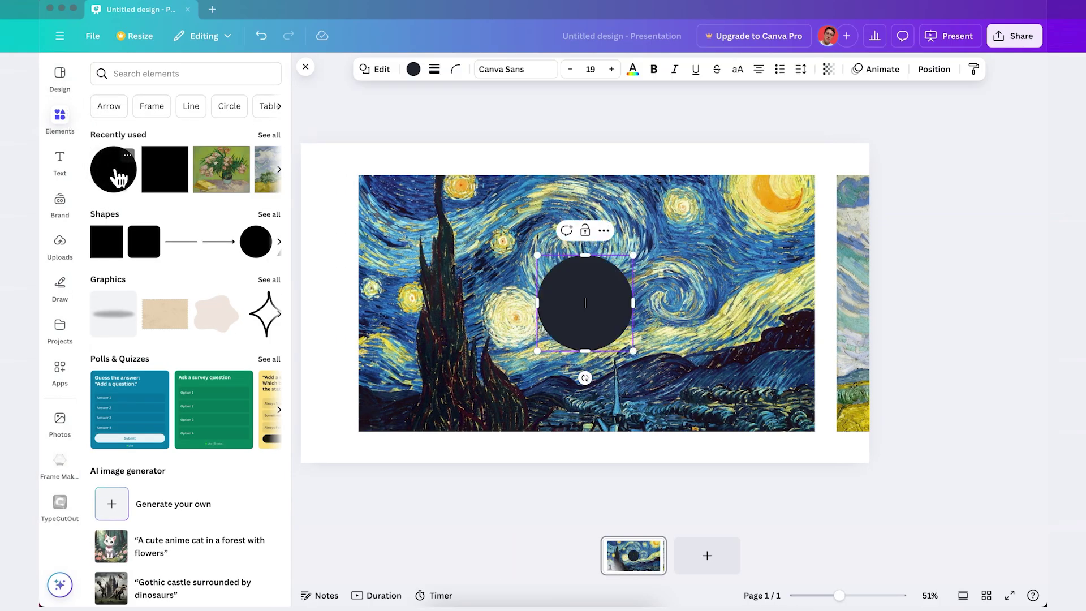
pyautogui.moveTo(598, 311); pyautogui.dragTo(848, 174)
pyautogui.moveTo(559, 196); pyautogui.dragTo(561, 222)
pyautogui.moveTo(849, 101); pyautogui.dragTo(875, 94)
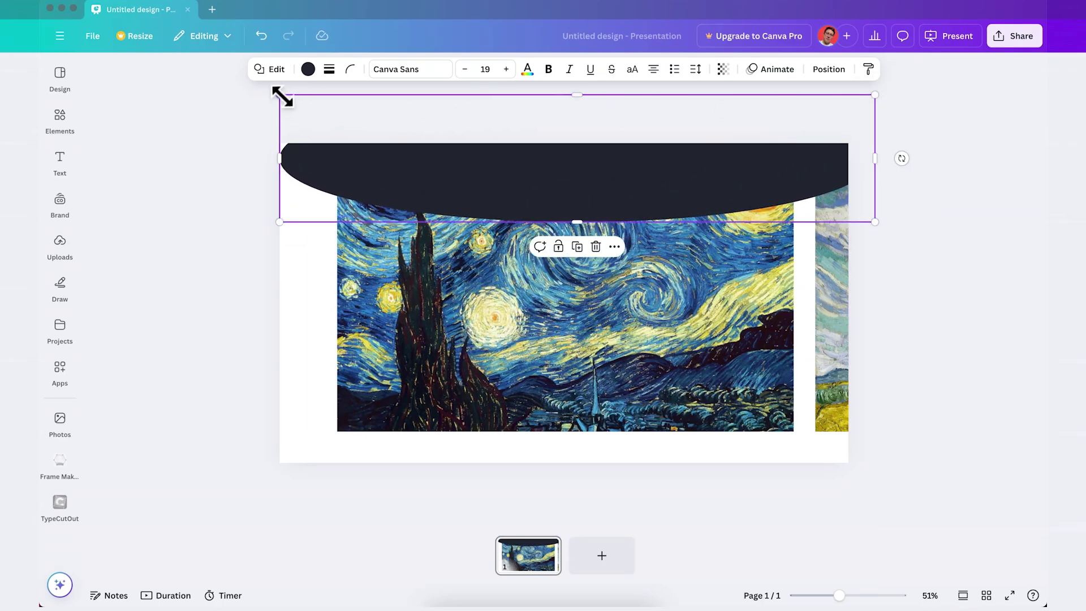
pyautogui.moveTo(279, 94); pyautogui.dragTo(255, 91)
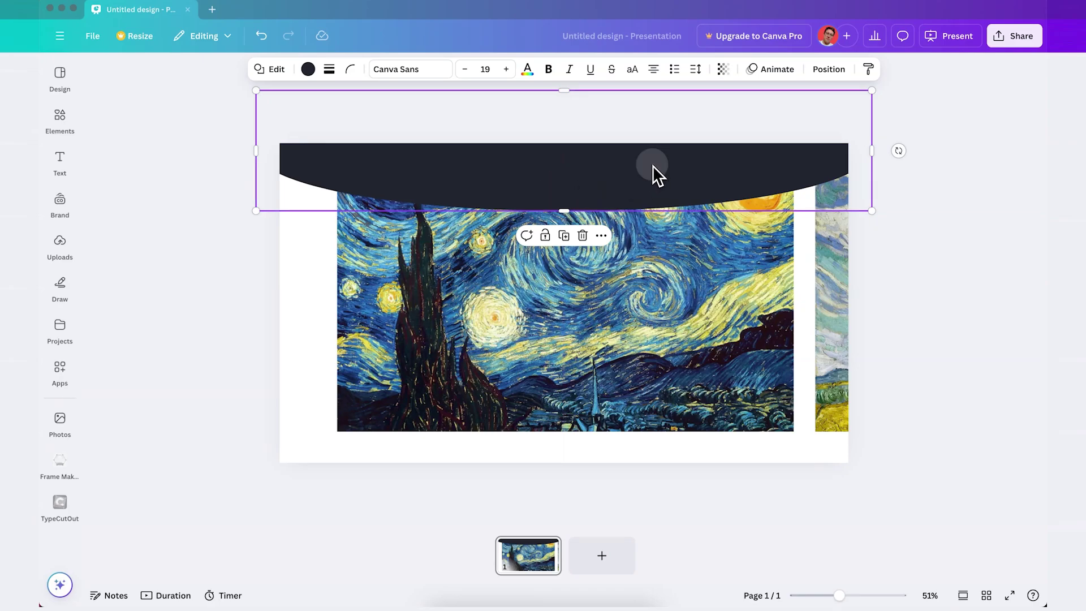
# Place a copy of the band at the slide bottom and colour both bands white.
pyautogui.moveTo(653, 166); pyautogui.dragTo(660, 177)
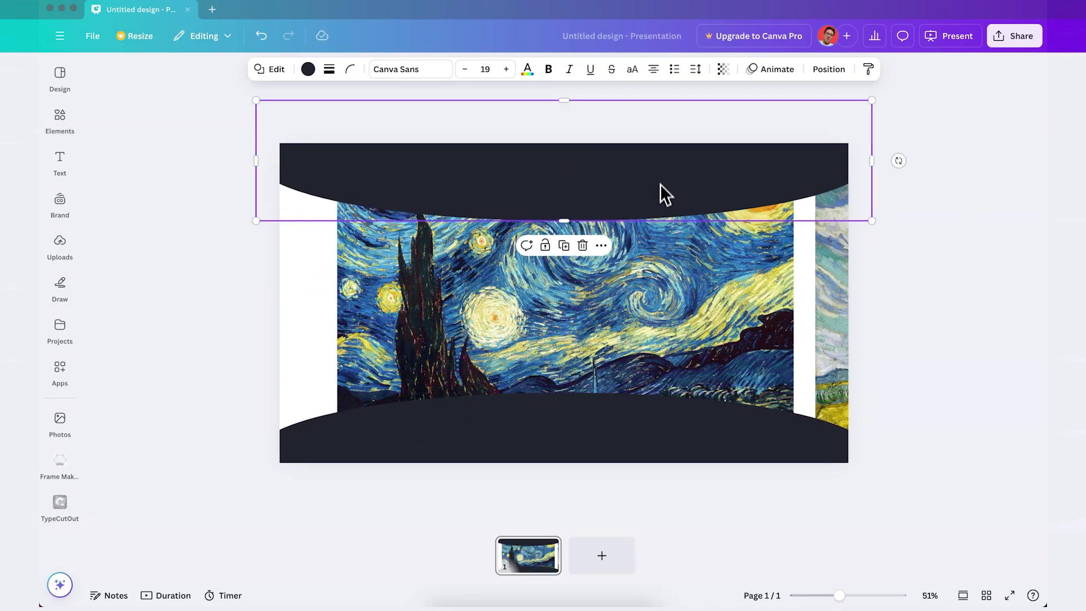
pyautogui.keyDown('shift'); pyautogui.click(615, 421); pyautogui.keyUp('shift')
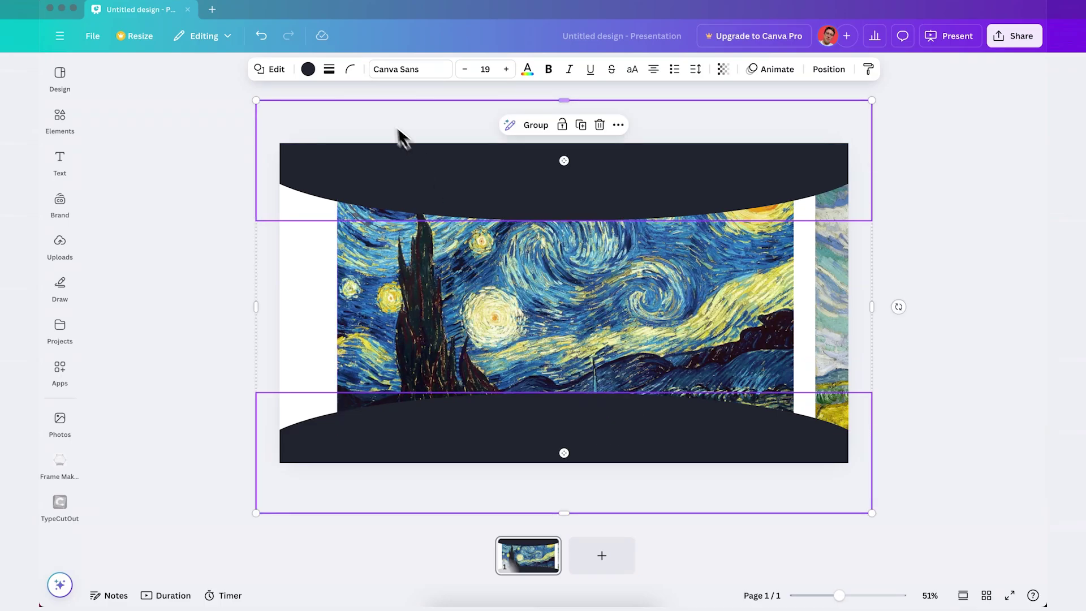
pyautogui.click(307, 69)
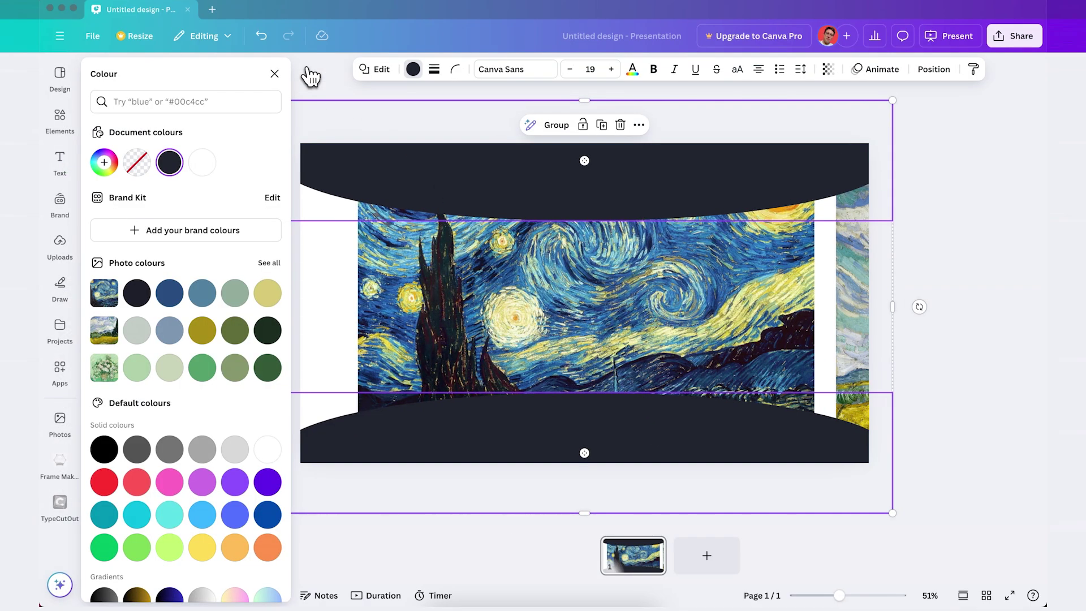
pyautogui.click(208, 168)
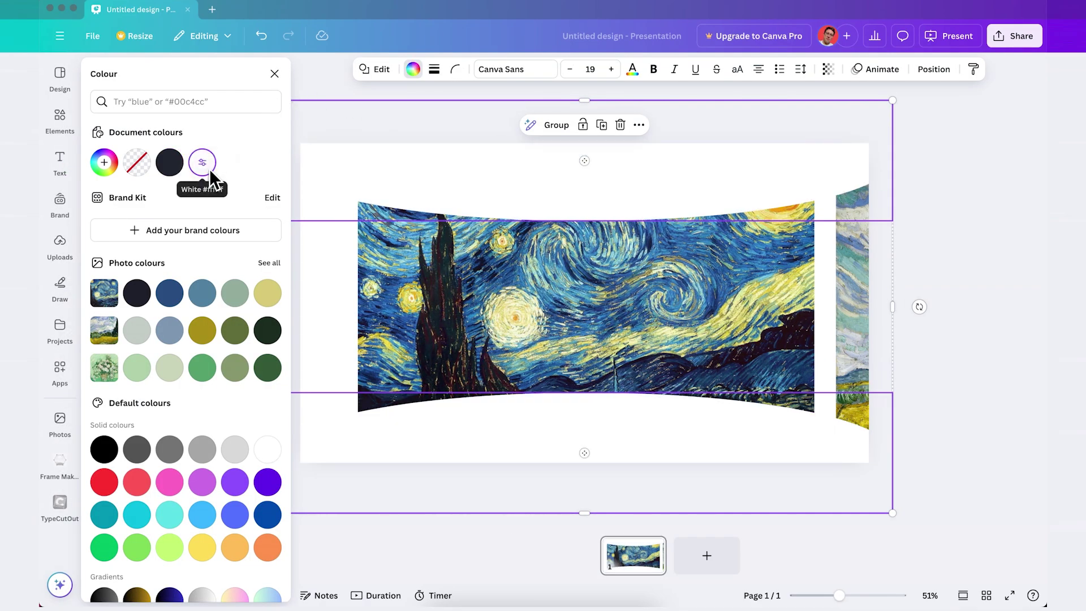
pyautogui.click(275, 74)
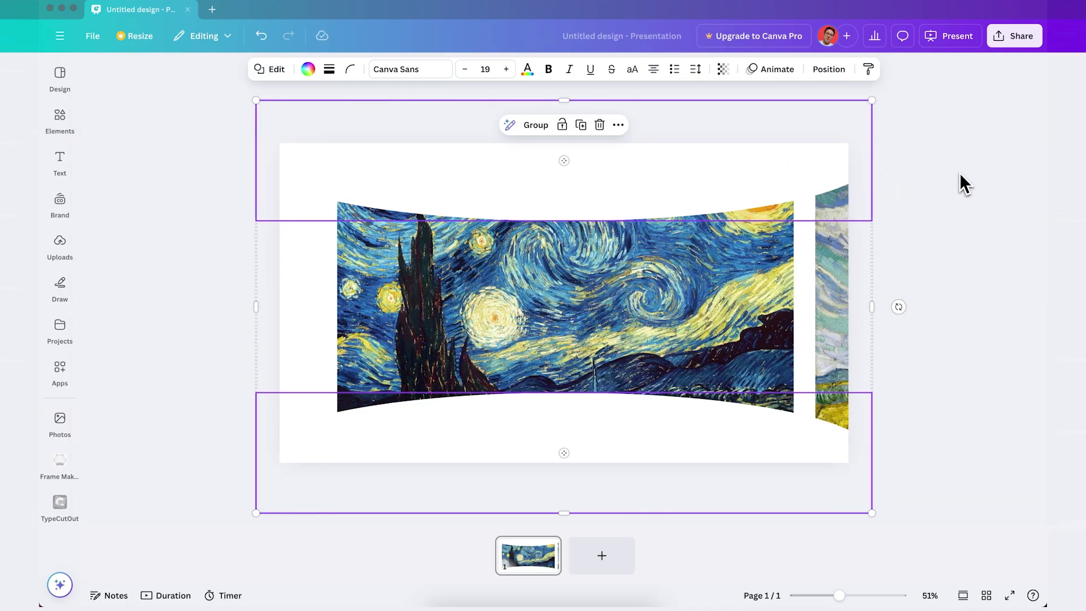
# Paste the Vincent VAN GOGH title and caption onto page 1.
pyautogui.click(963, 251)
pyautogui.press('super+v')
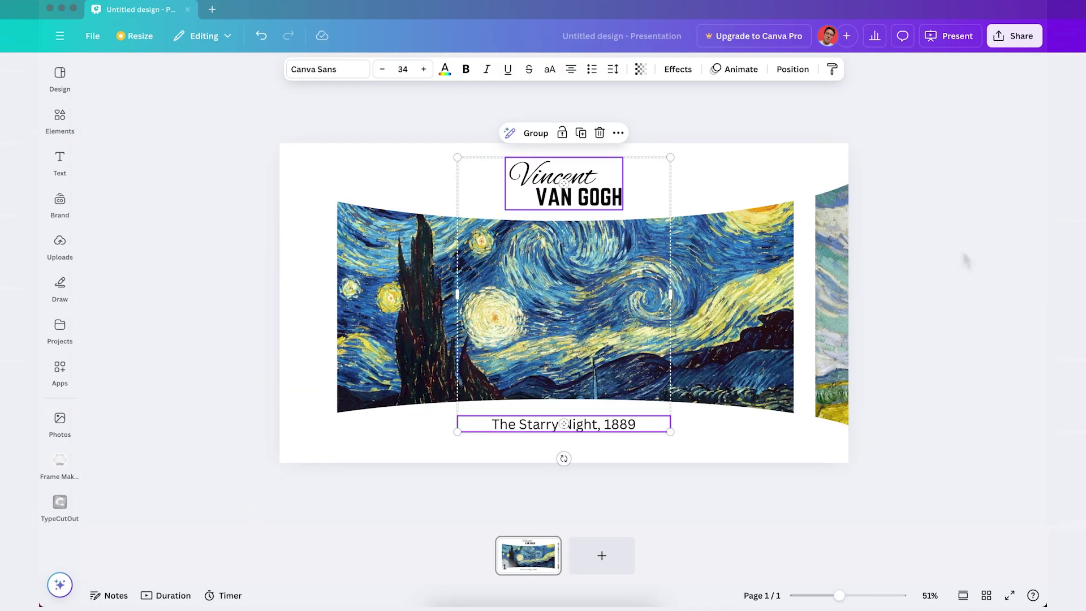
pyautogui.press('Escape')
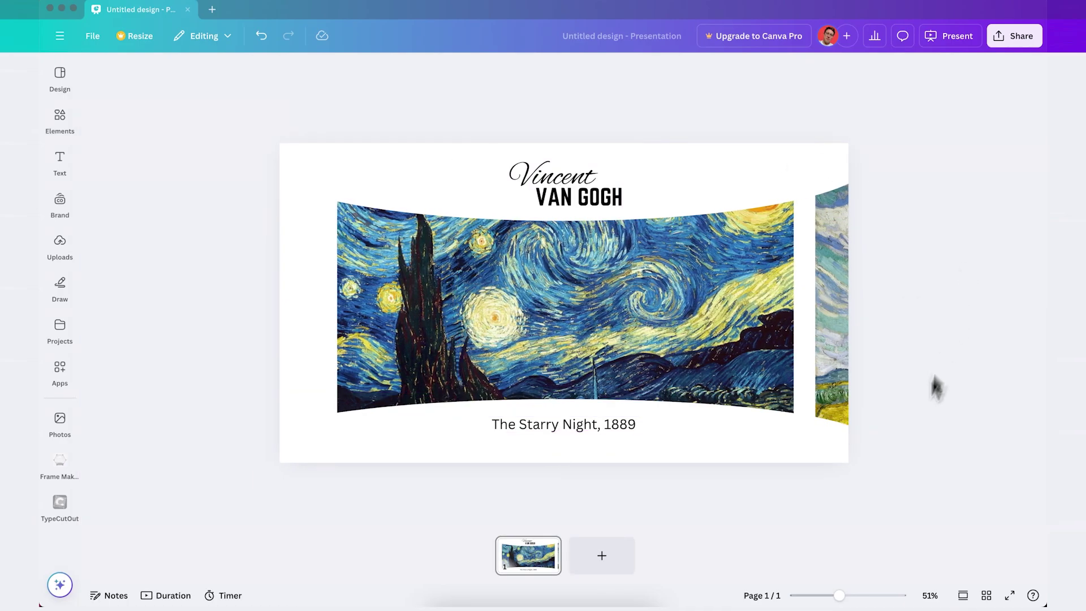
# Duplicate page 1, slide the strip to the wheat field and paste its caption.
pyautogui.click(546, 574)
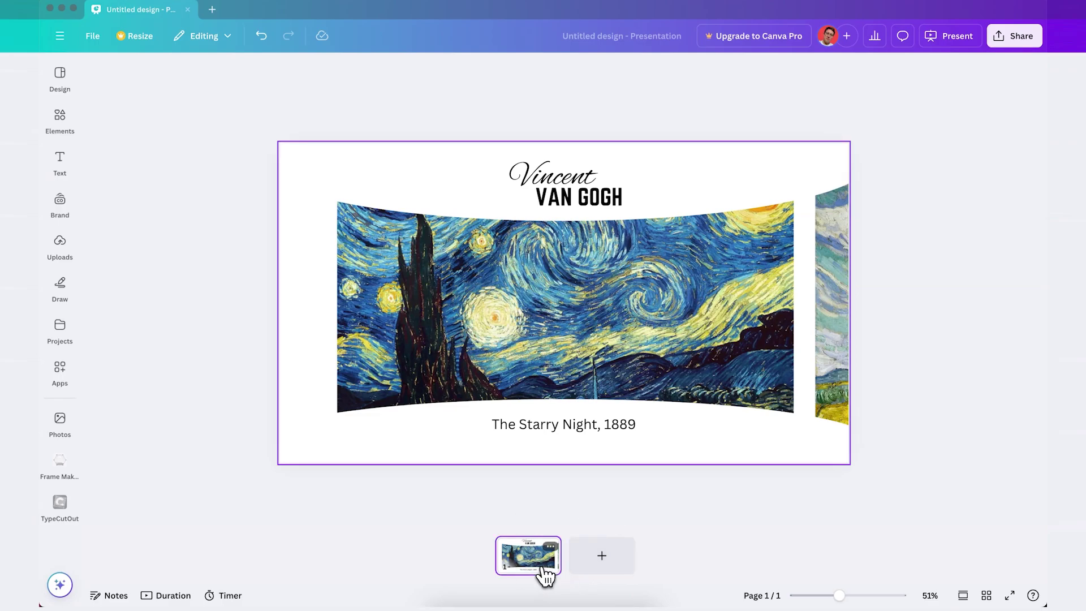
pyautogui.press('super+d')
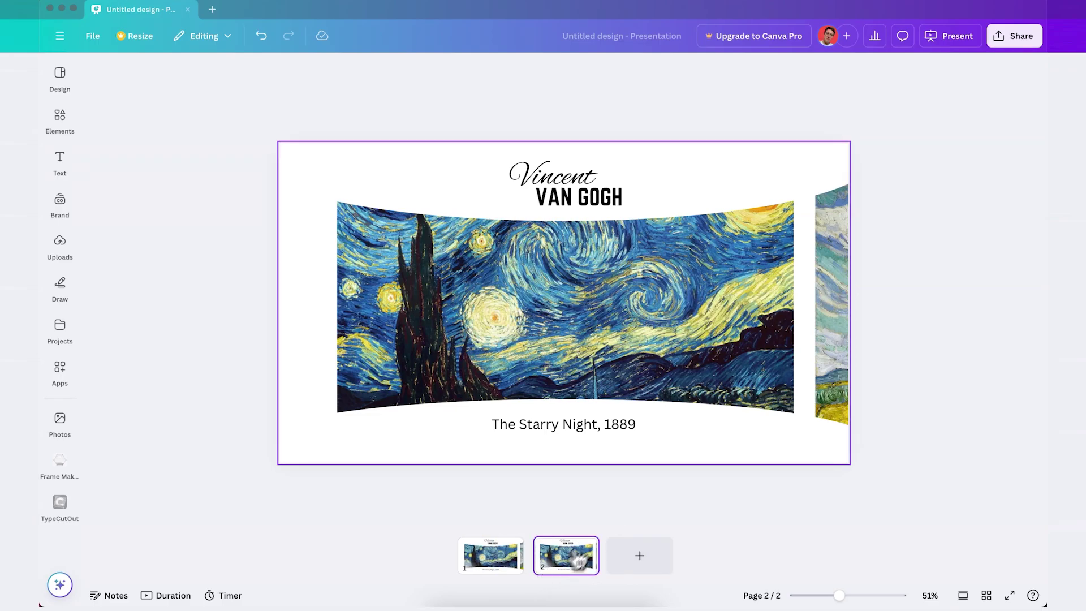
pyautogui.moveTo(780, 338)
pyautogui.mouseDown()
pyautogui.moveTo(274, 315)
pyautogui.moveTo(295, 315)
pyautogui.mouseUp()
pyautogui.doubleClick(557, 424)
pyautogui.write('Wheat Field with Cypresse, 1889')
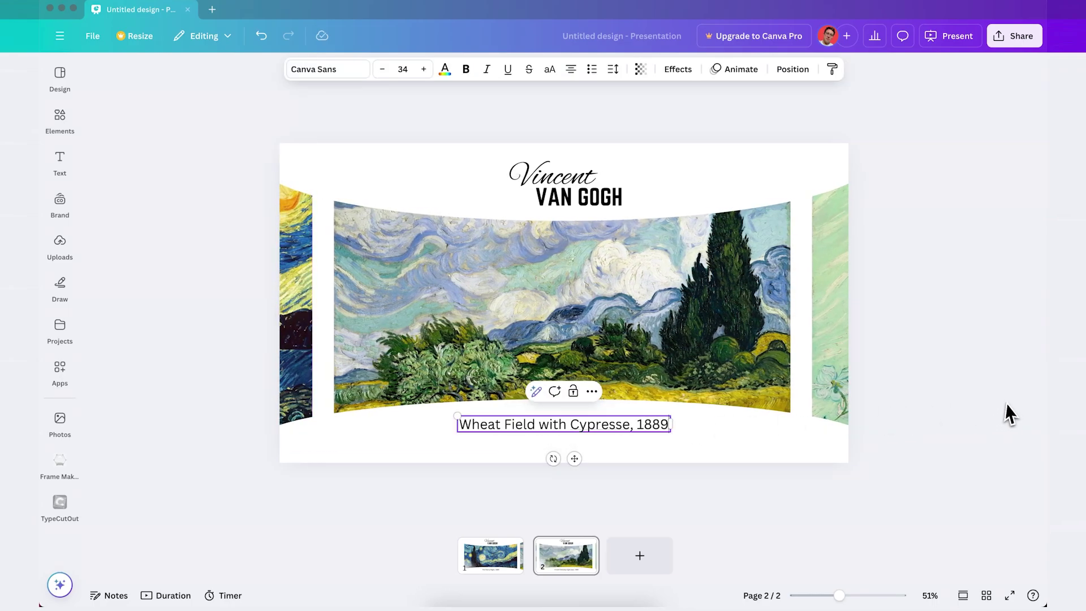
pyautogui.click(1000, 402)
# Duplicate page 2, show the roses painting and caption it 'Roses, 1890'.
pyautogui.click(564, 566)
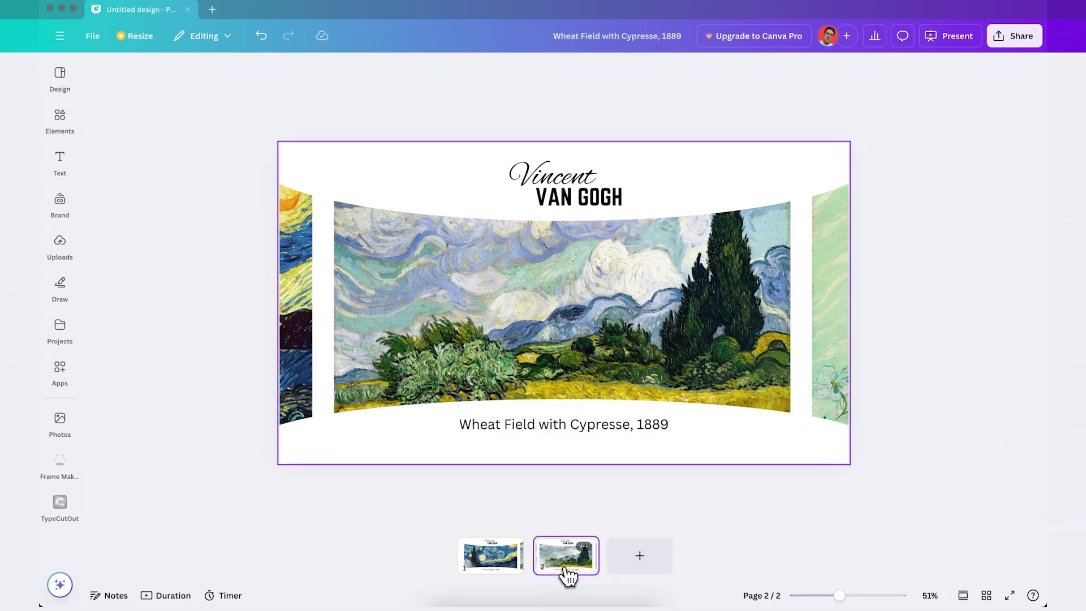
pyautogui.hotkey('ctrl', 'd')
pyautogui.click(701, 393)
pyautogui.moveTo(701, 358)
pyautogui.mouseDown()
pyautogui.moveTo(185, 344)
pyautogui.moveTo(228, 344)
pyautogui.mouseUp()
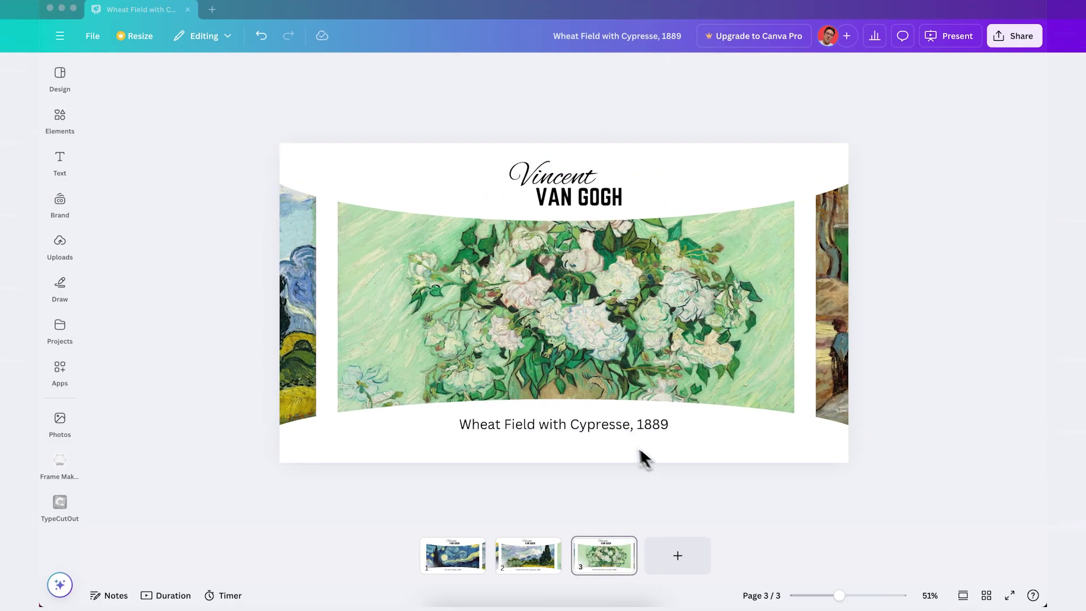
pyautogui.tripleClick(564, 424)
pyautogui.write('Roses, 1890')
# Duplicate page 3, show the plane trees painting captioned 'The Large Plane Trees, 1889'.
pyautogui.click(774, 498)
pyautogui.hotkey('ctrl', 'd')
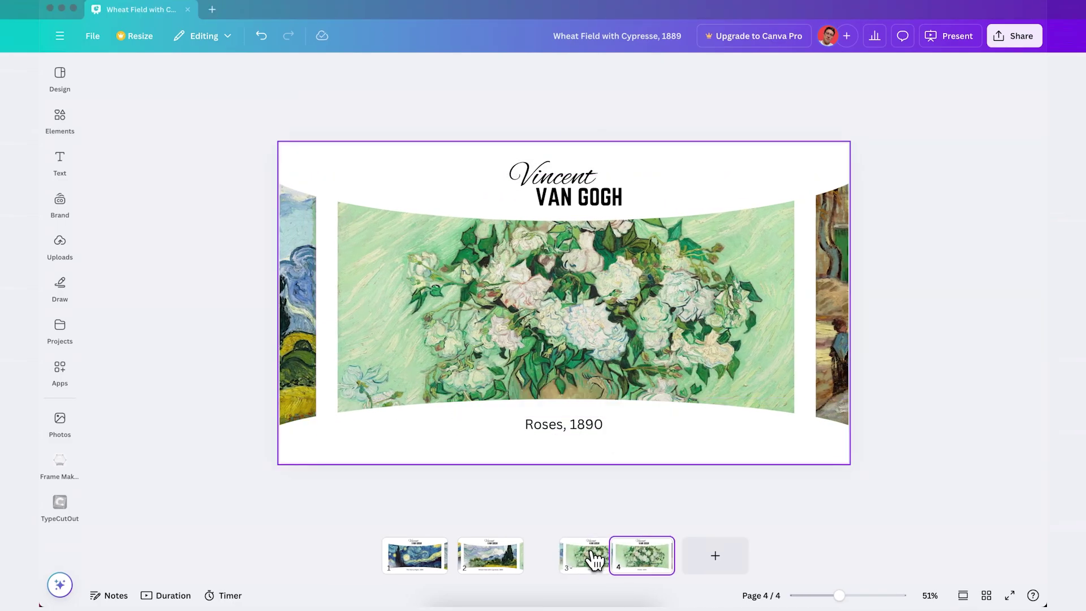
pyautogui.moveTo(681, 376)
pyautogui.mouseDown()
pyautogui.moveTo(531, 358)
pyautogui.moveTo(227, 354)
pyautogui.mouseUp()
pyautogui.tripleClick(560, 426)
pyautogui.write('The Large Plane Trees, 1889')
pyautogui.click(989, 405)
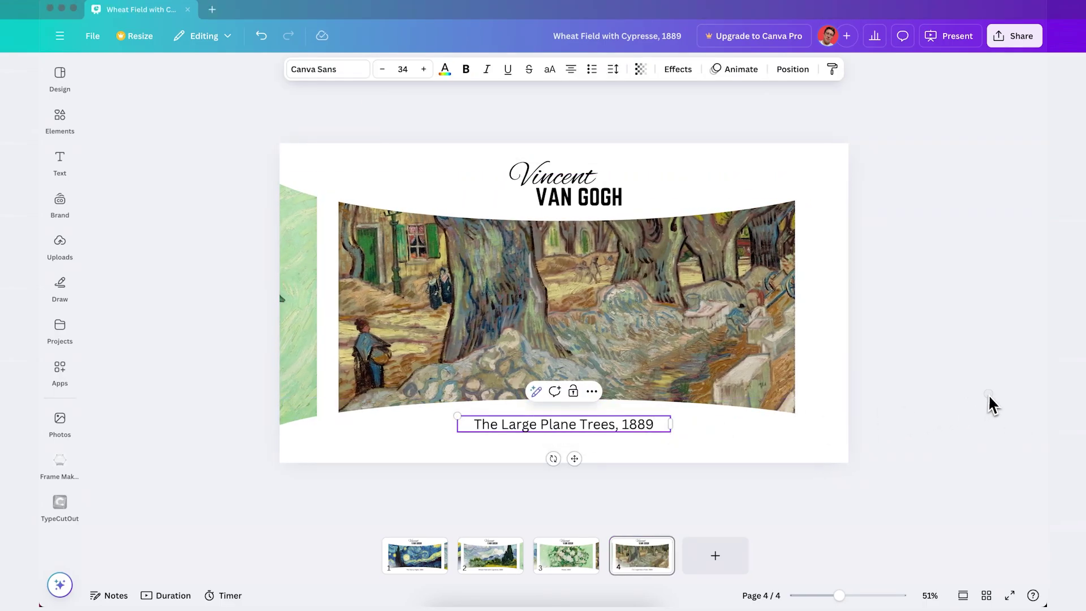
# Set the transition after page 1 to Match & Move with a 1.3-second duration.
pyautogui.click(453, 564)
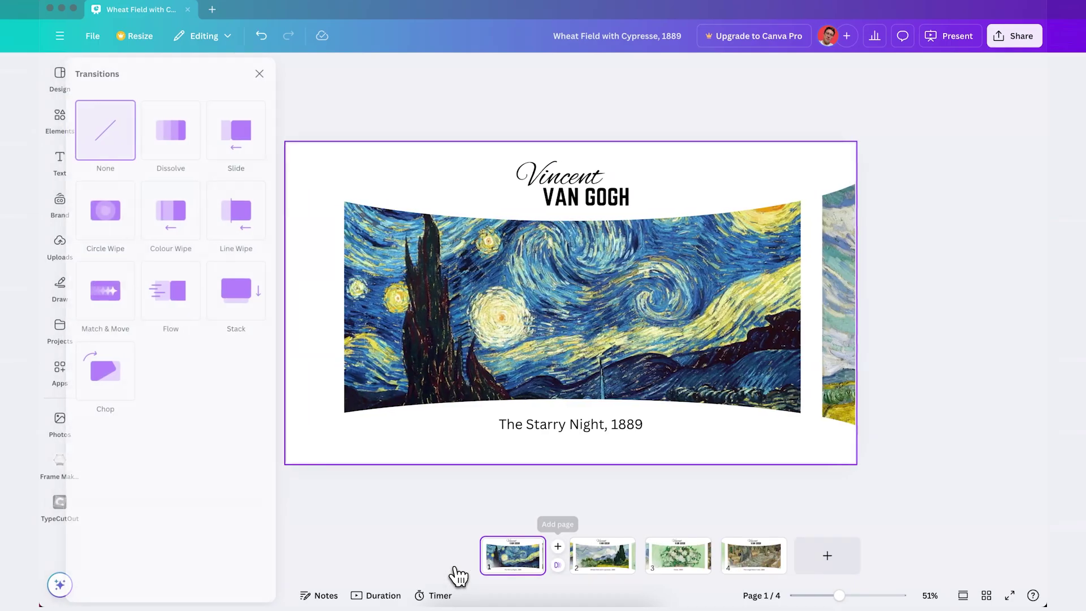
pyautogui.click(140, 314)
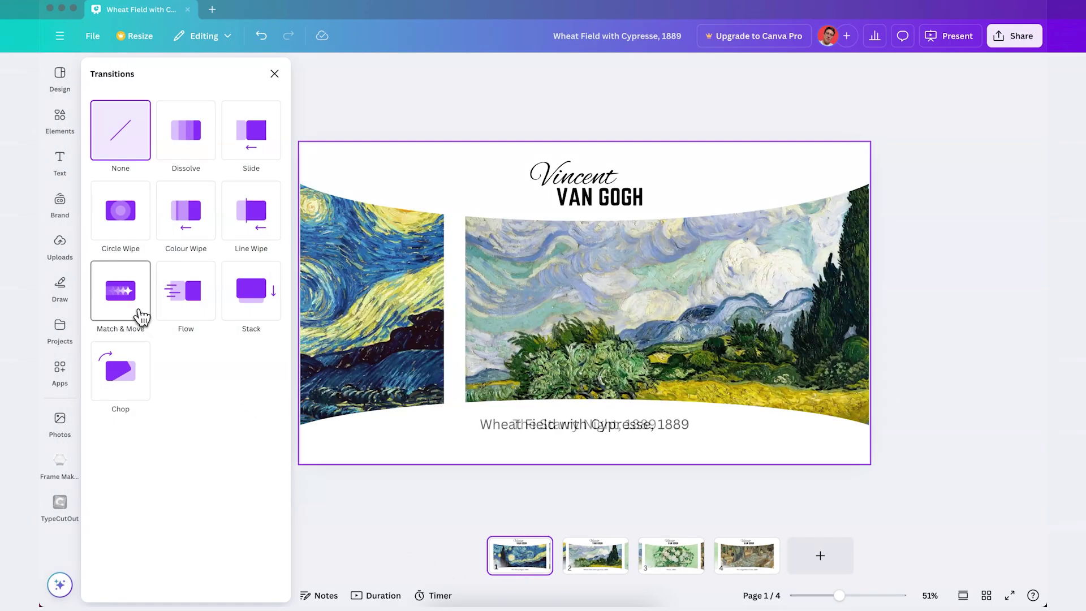
pyautogui.moveTo(128, 388); pyautogui.dragTo(173, 386)
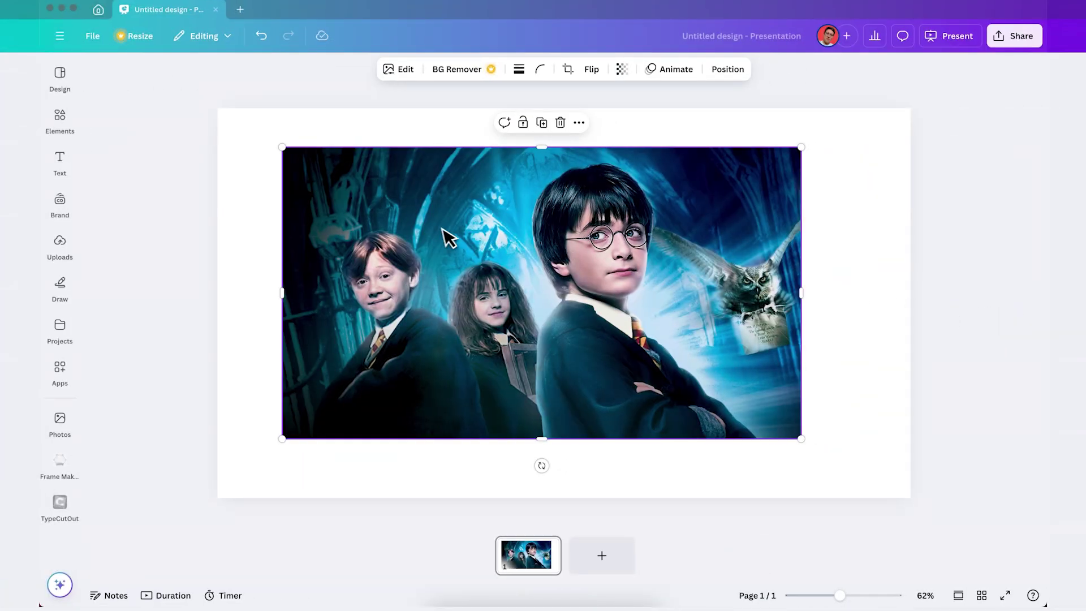
# Stretch the Harry Potter photo over the slide and search Elements for 'circle hole icon'.
pyautogui.moveTo(441, 229); pyautogui.dragTo(377, 189)
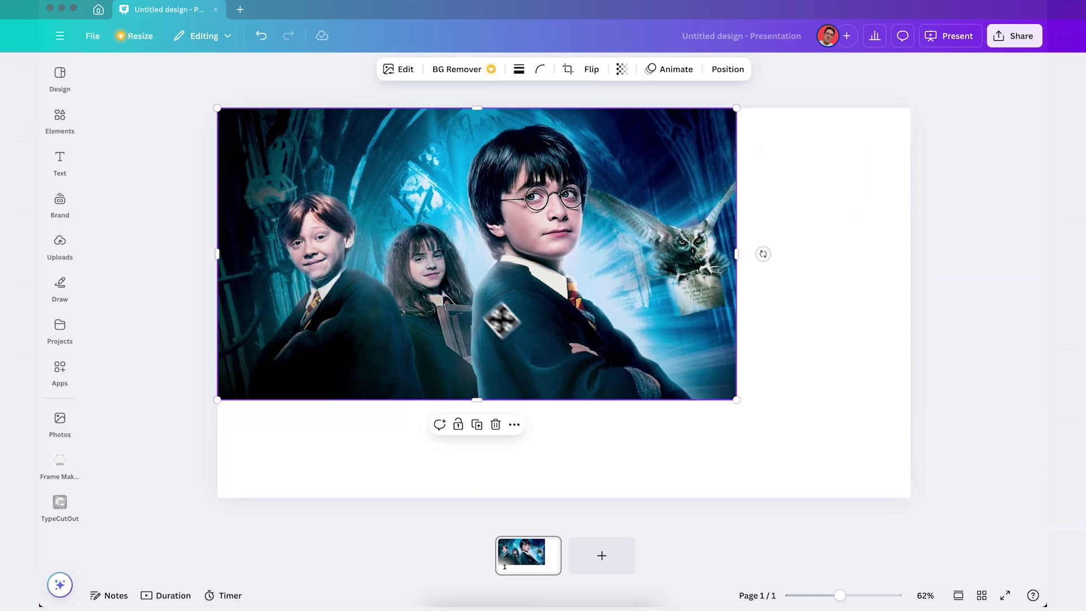
pyautogui.moveTo(735, 401); pyautogui.dragTo(916, 470)
pyautogui.click(79, 135)
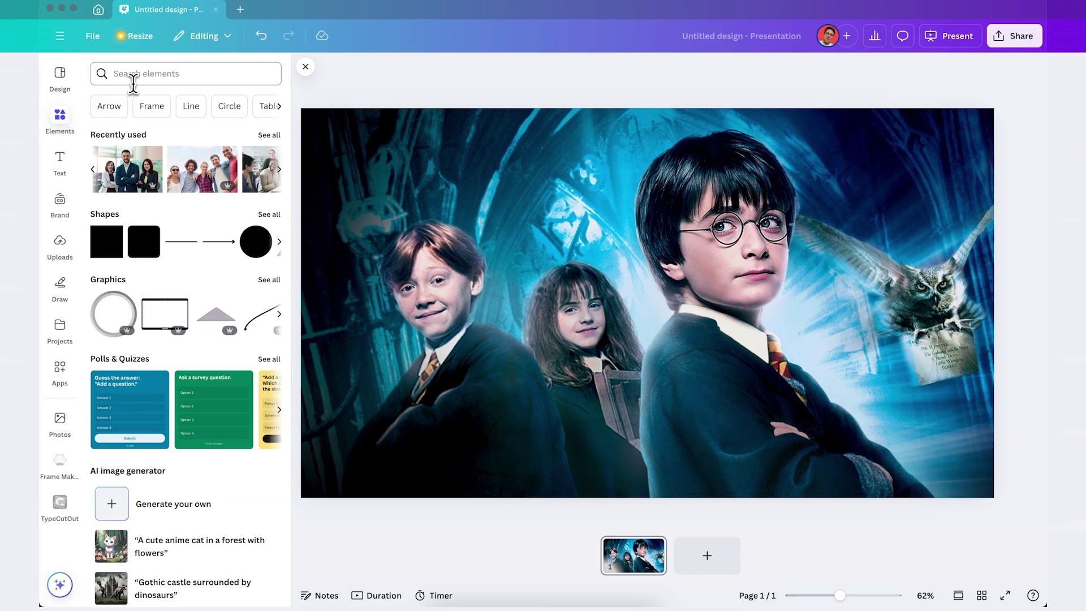
pyautogui.click(135, 73)
pyautogui.write('circle ')
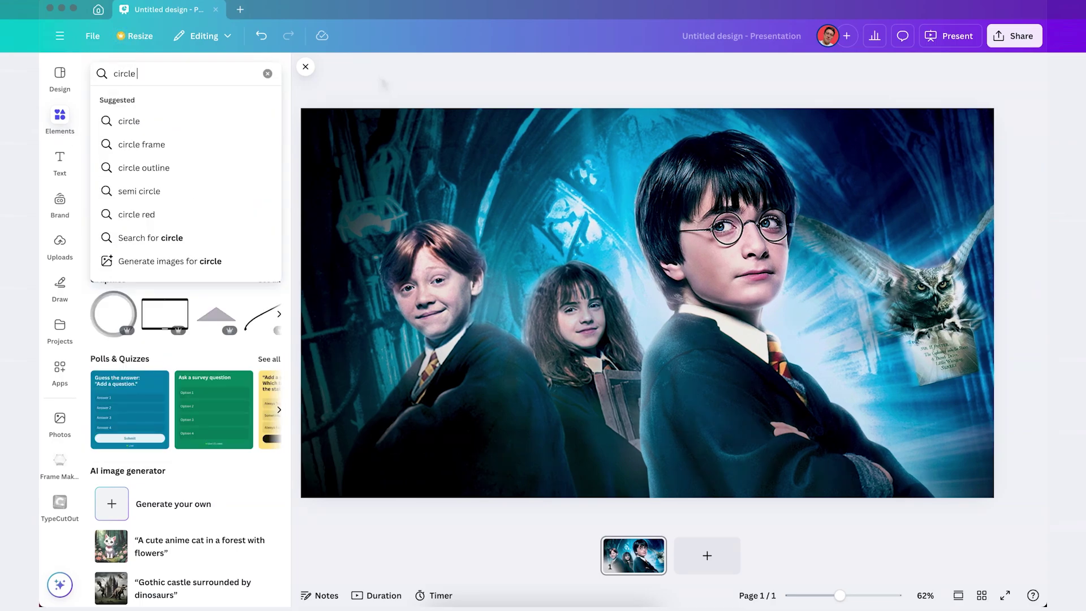
pyautogui.write('hole icon')
pyautogui.press('Return')
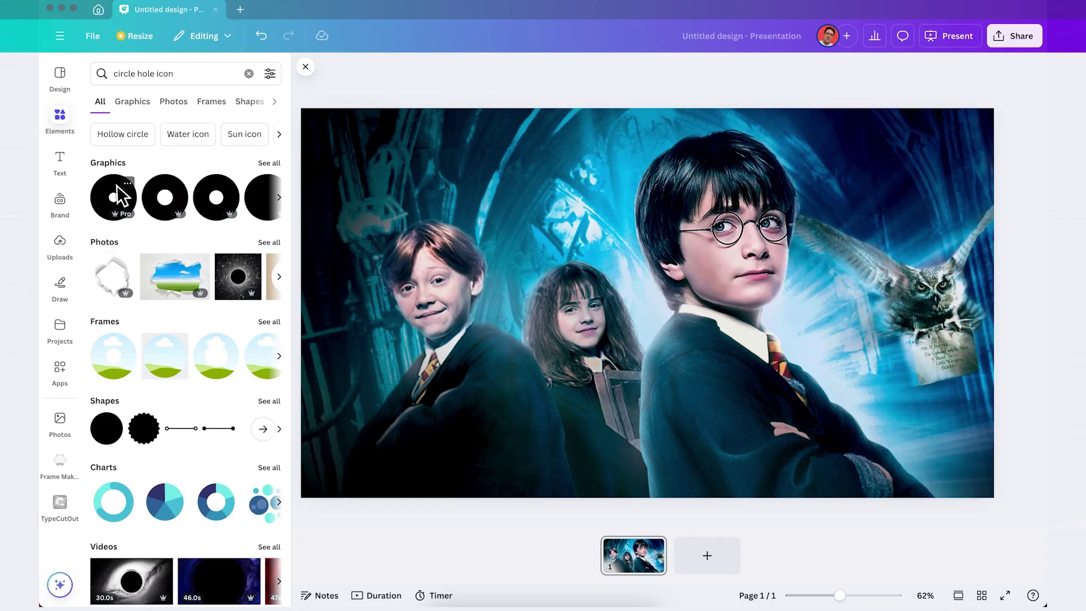
# Add the circle-hole overlay, lower its transparency, enlarge it and centre the hole on Harry.
pyautogui.moveTo(153, 181); pyautogui.dragTo(576, 198)
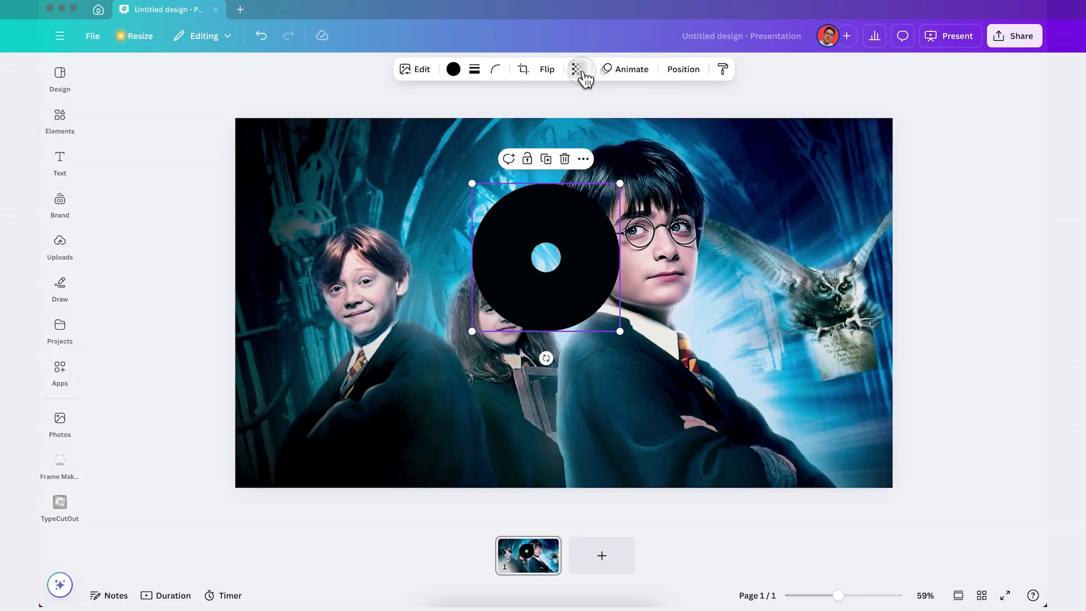
pyautogui.click(585, 79)
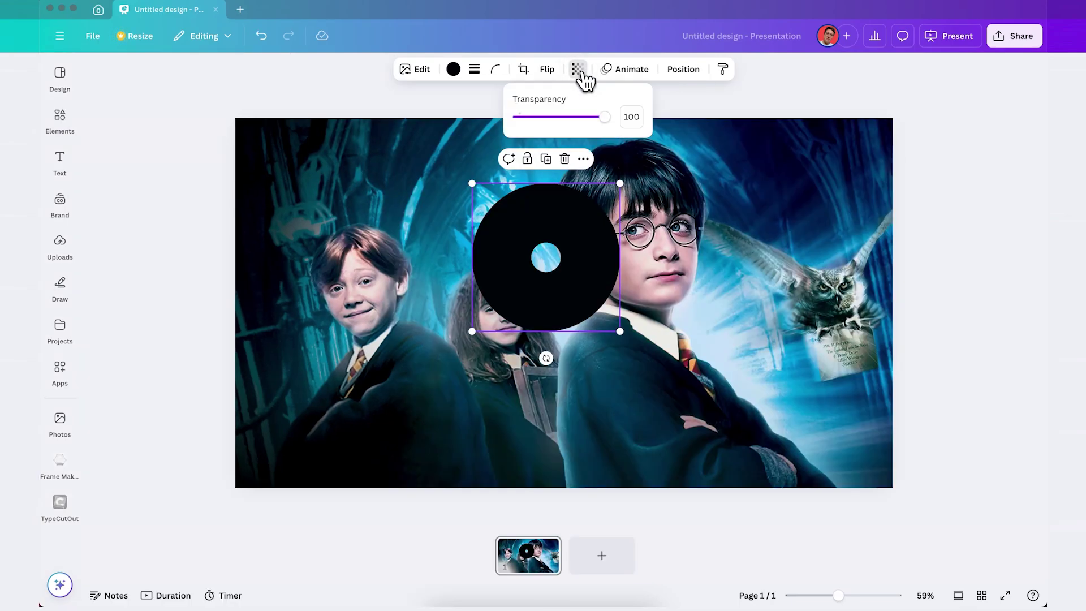
pyautogui.moveTo(605, 117); pyautogui.dragTo(593, 117)
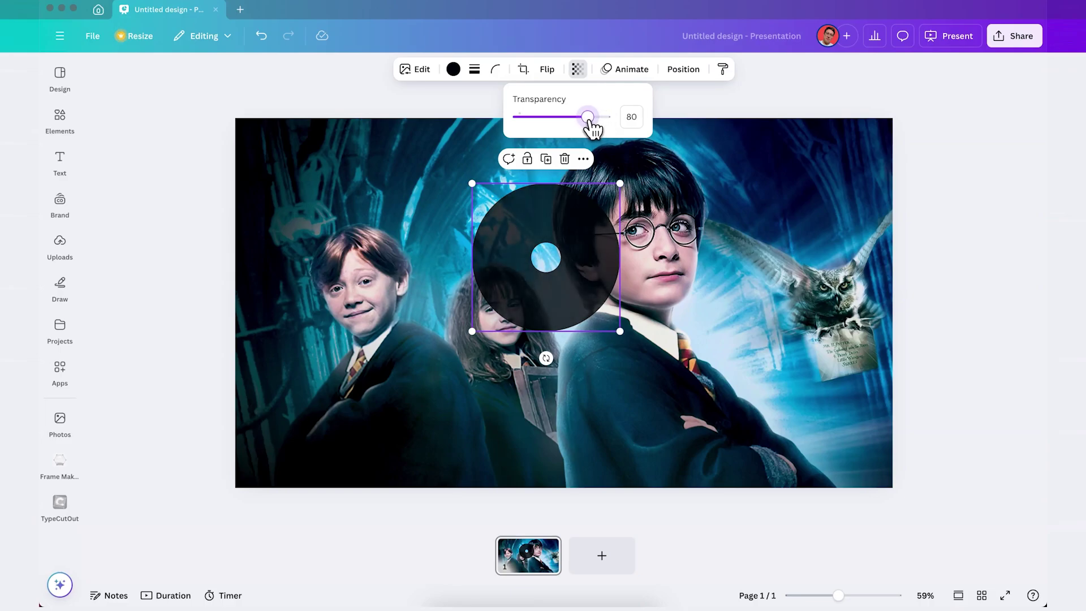
pyautogui.moveTo(838, 595); pyautogui.dragTo(817, 595)
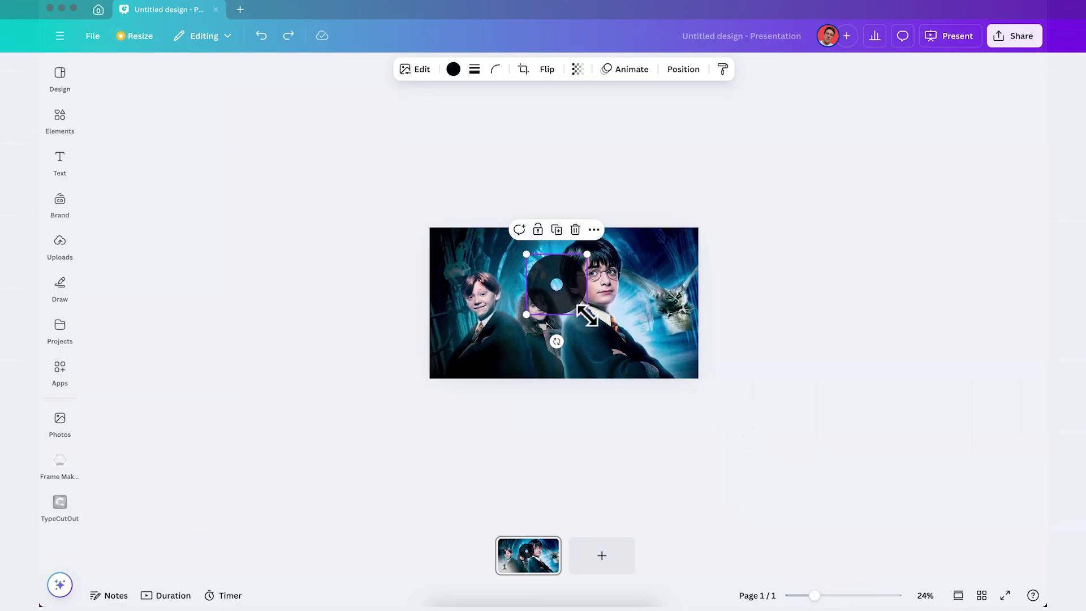
pyautogui.moveTo(587, 315); pyautogui.dragTo(773, 458)
pyautogui.moveTo(635, 360); pyautogui.dragTo(667, 352)
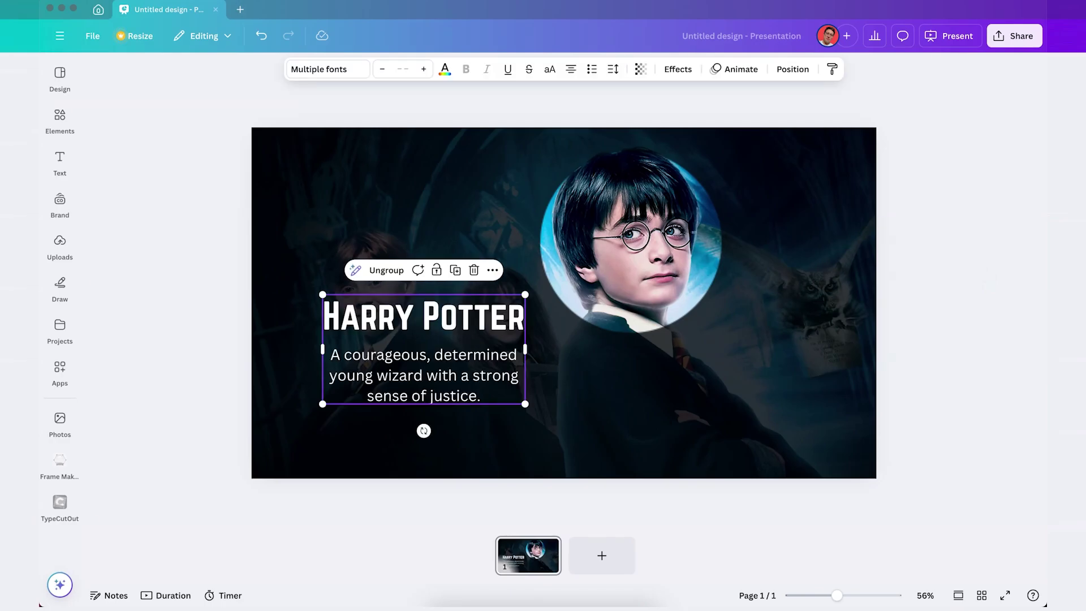
# Duplicate slide 1, swap Harry's text for Hermione Granger's and move the spotlight onto Hermione.
pyautogui.click(987, 291)
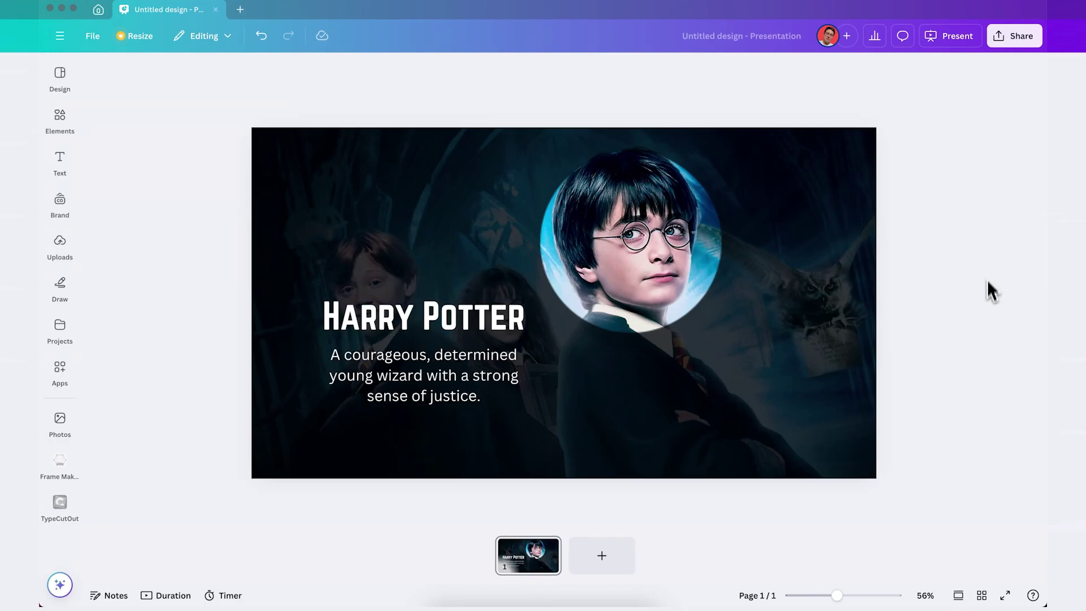
pyautogui.click(543, 565)
pyautogui.hotkey('ctrl', 'd')
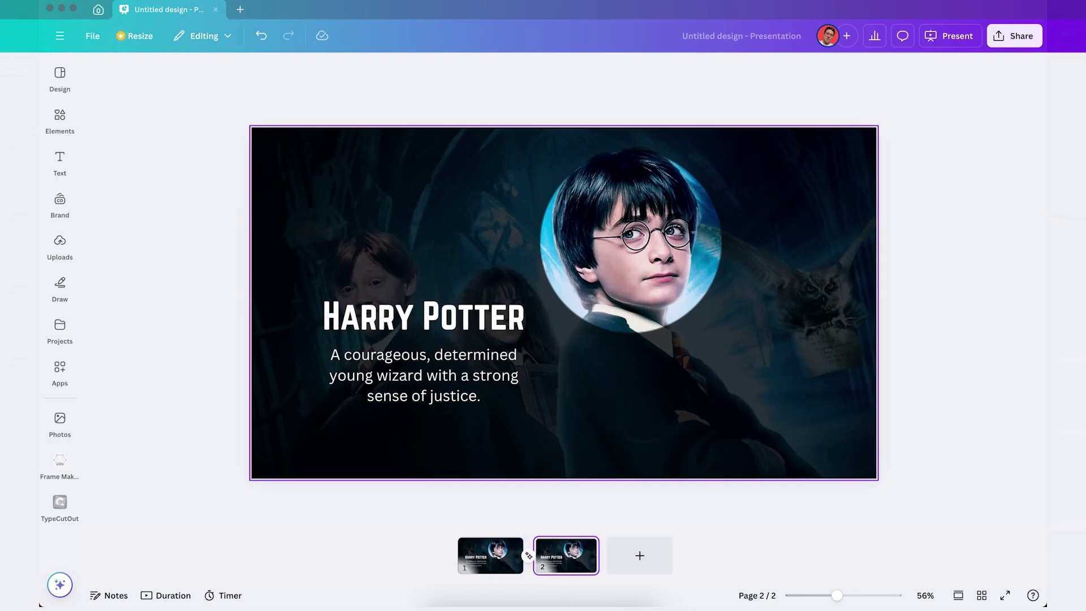
pyautogui.click(516, 383)
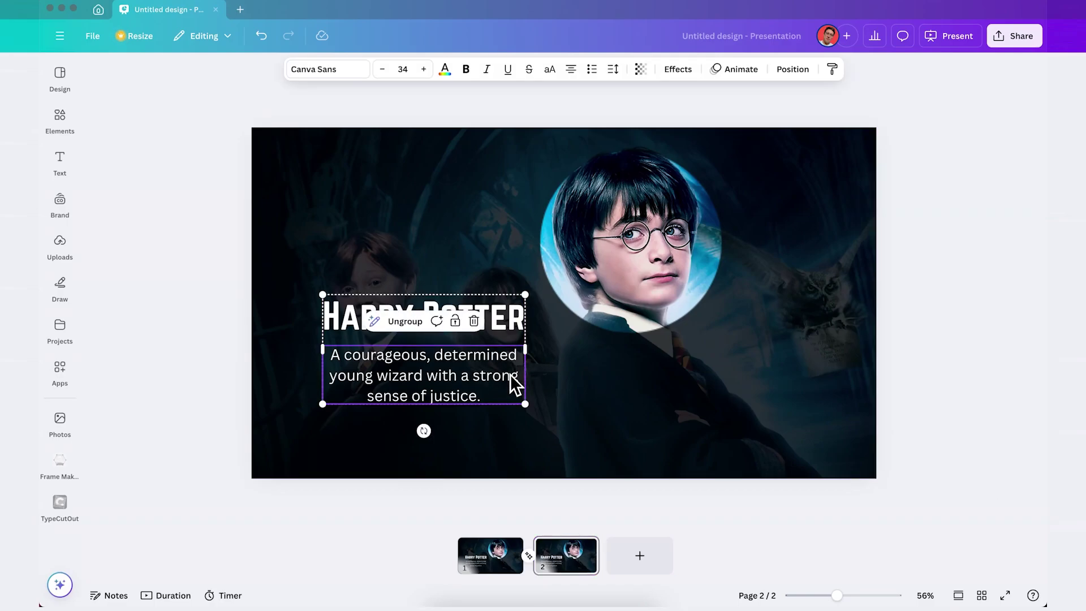
pyautogui.press('Delete')
pyautogui.press('Delete')
pyautogui.click(823, 259)
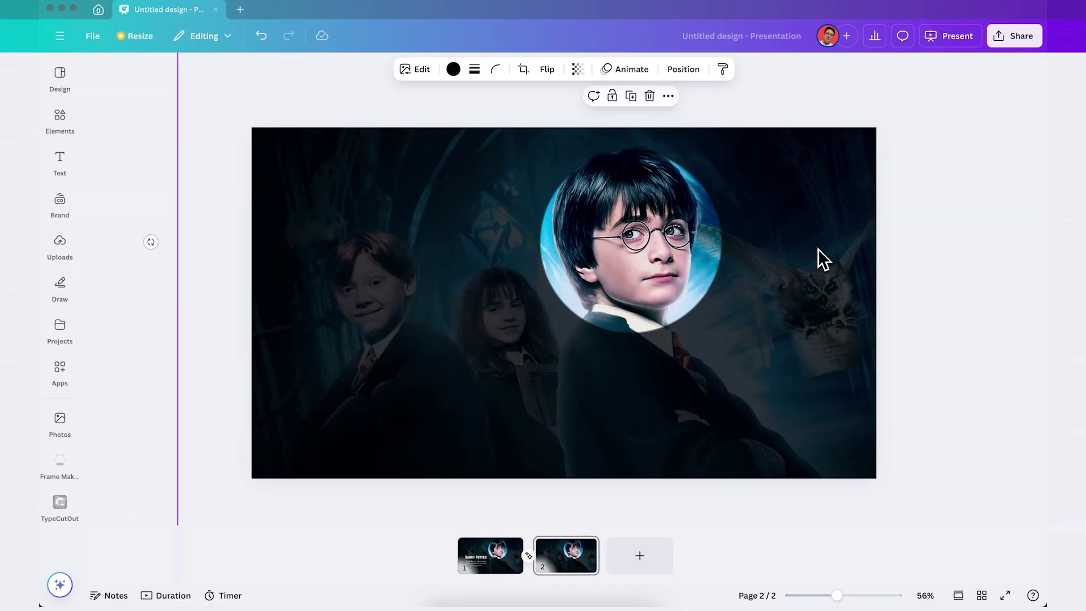
pyautogui.moveTo(823, 251); pyautogui.dragTo(688, 320)
pyautogui.click(1021, 215)
pyautogui.write('Hermione Granger A brilliant, resourceful witch known for her intellect and compassion.')
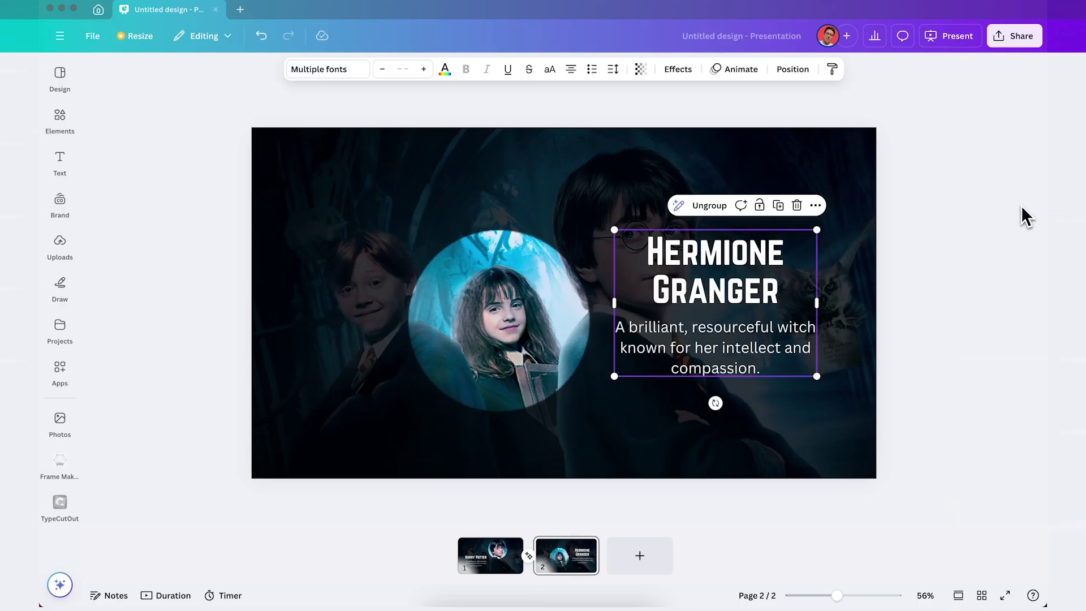
pyautogui.click(919, 511)
# Duplicate slide 2, swap Hermione's text for Ron Weasley's and move the spotlight onto Ron.
pyautogui.click(569, 572)
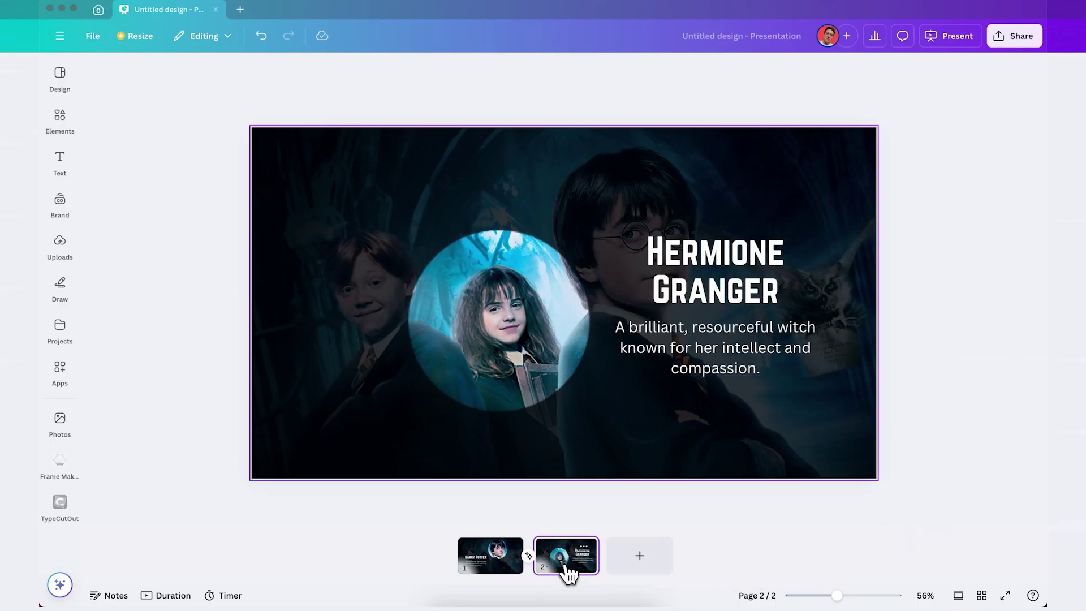
pyautogui.hotkey('ctrl', 'd')
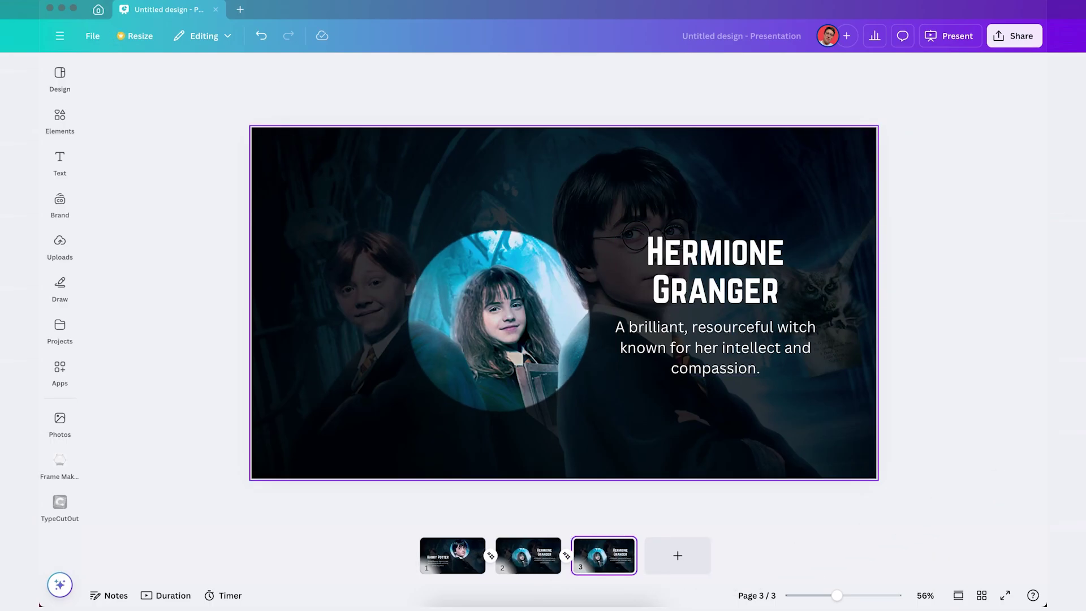
pyautogui.click(818, 333)
pyautogui.press('Delete')
pyautogui.moveTo(724, 308); pyautogui.dragTo(664, 321)
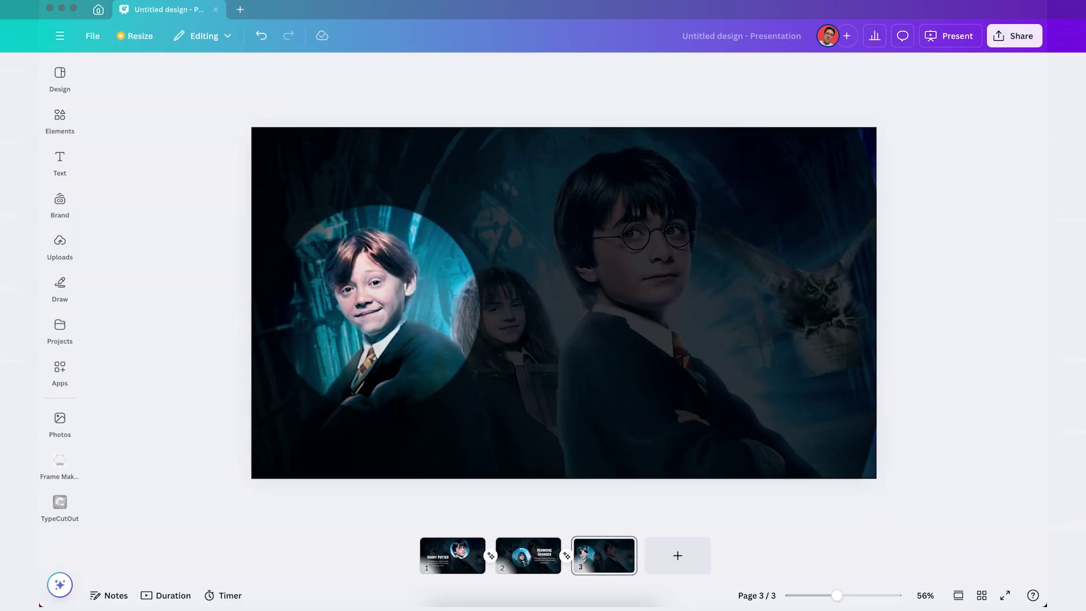
pyautogui.write('RON WEASLEY A loyal, humorous friend who shows bravery when it matters most.')
pyautogui.click(633, 595)
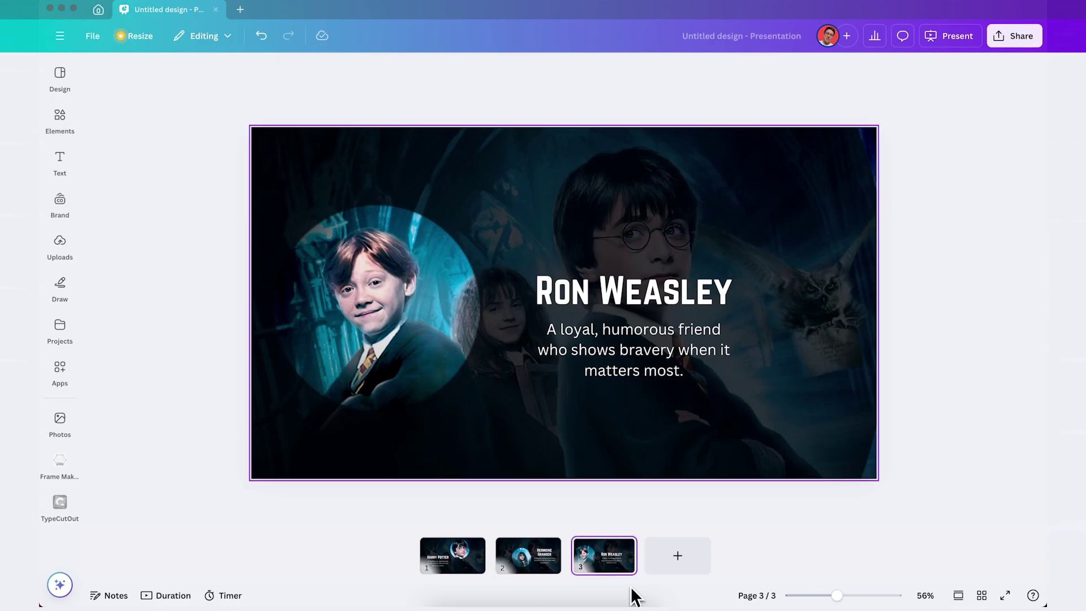
# Add a 1.2-second Match & Move transition after slide 1 and apply it to every slide.
pyautogui.moveTo(493, 566)
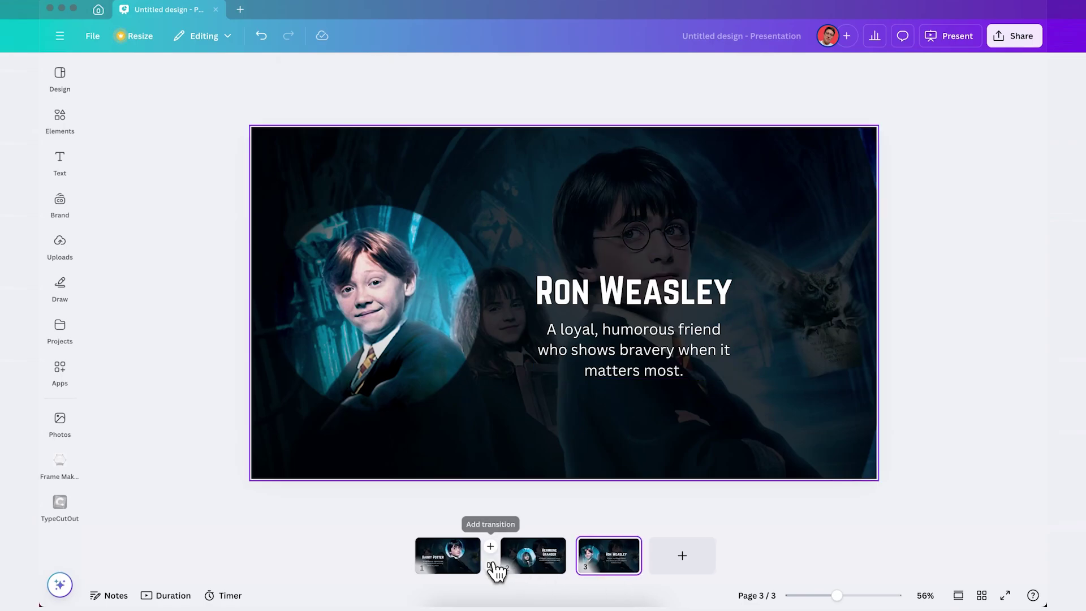
pyautogui.click(491, 547)
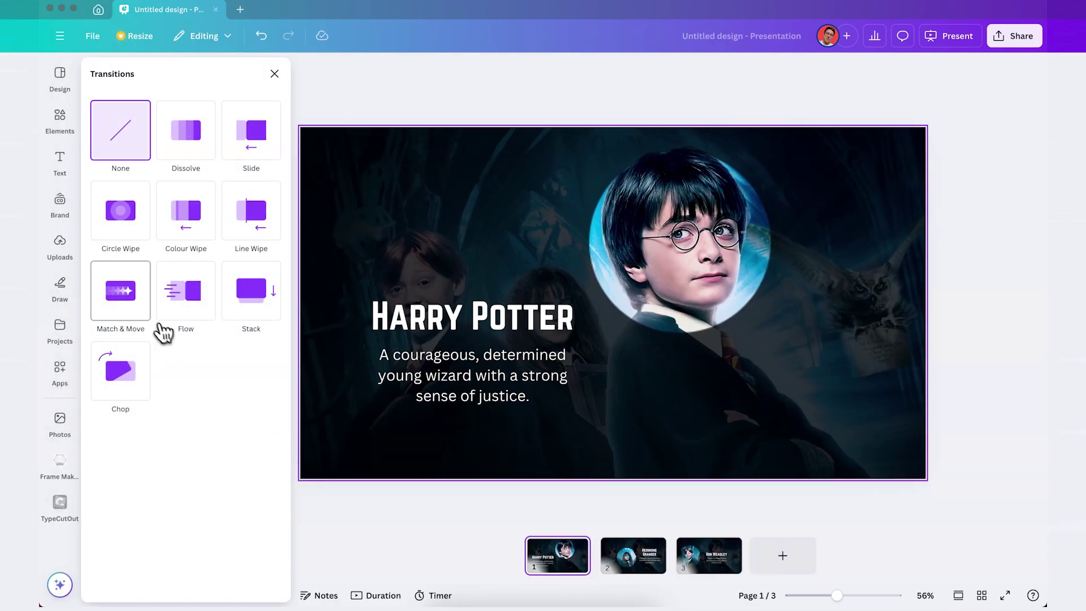
pyautogui.click(141, 316)
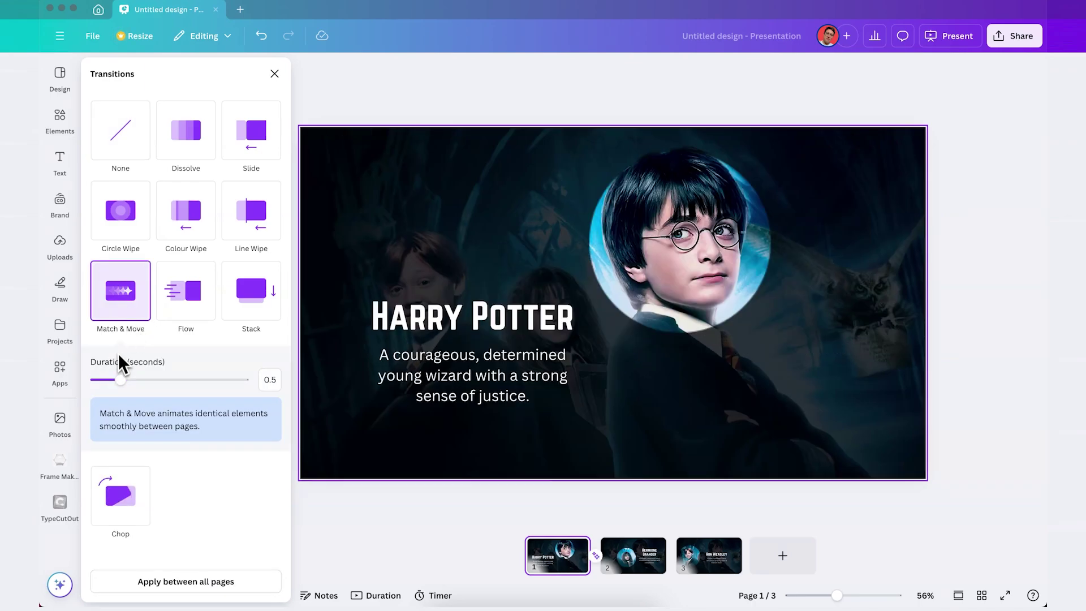
pyautogui.moveTo(121, 386); pyautogui.dragTo(162, 387)
pyautogui.click(178, 586)
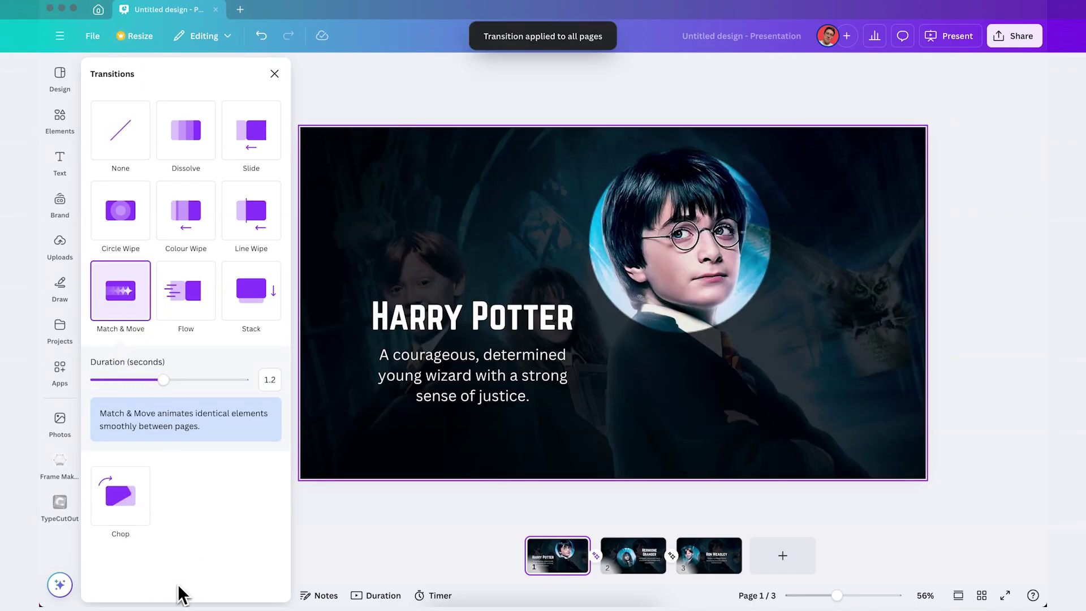